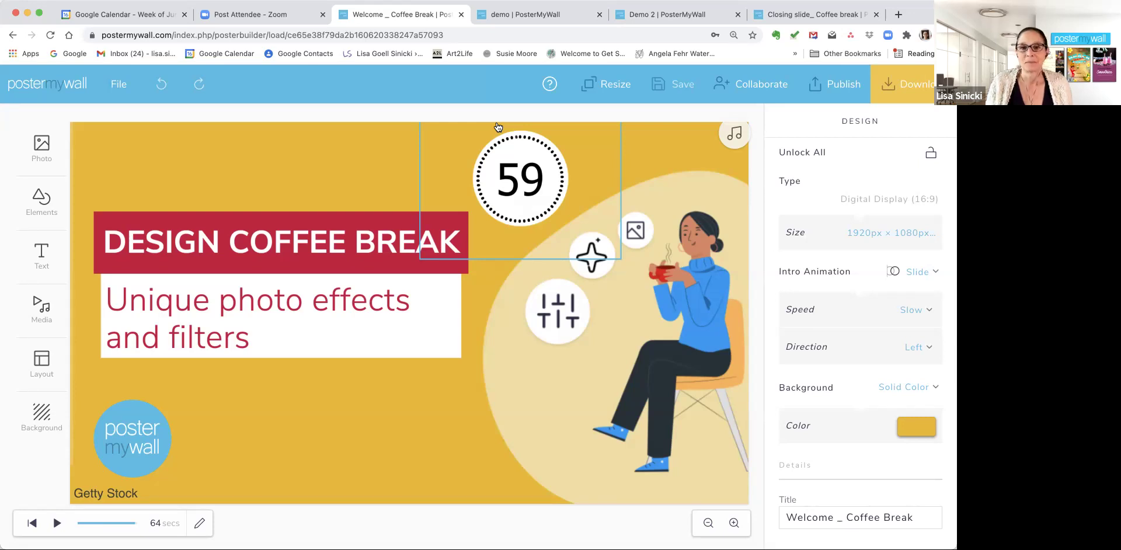
- Open the demo jewelry 'Coming Soon' 1080×1080 Instagram post in the editor and zoom in
left_click(537, 15)
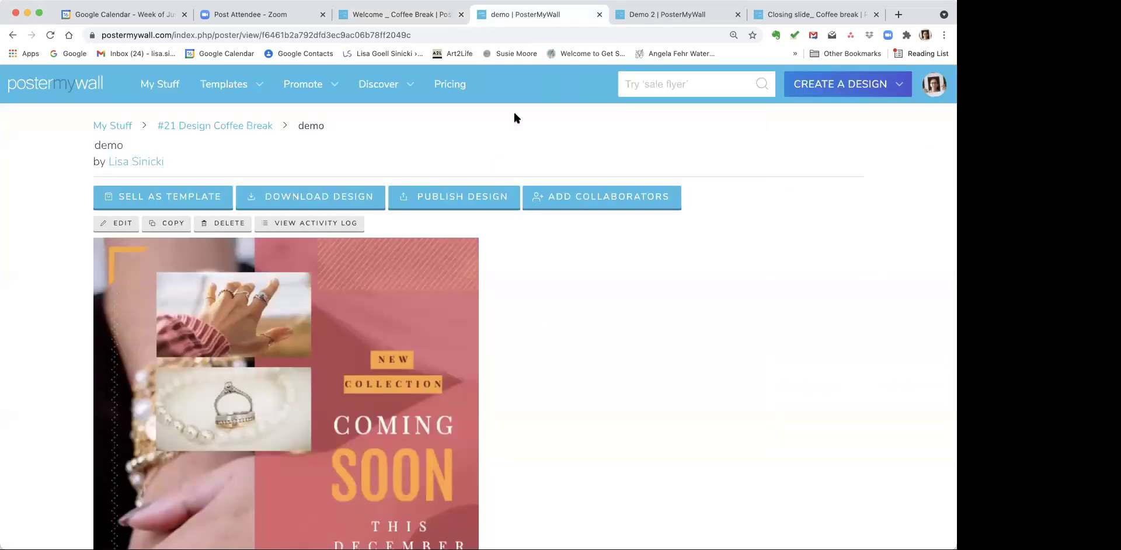
left_click(377, 312)
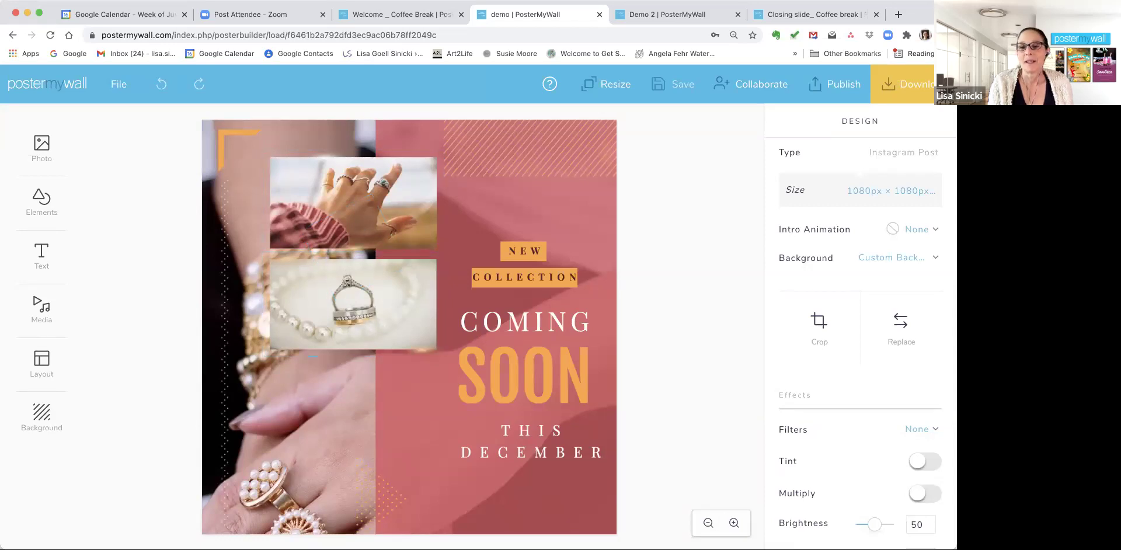
left_click(734, 523)
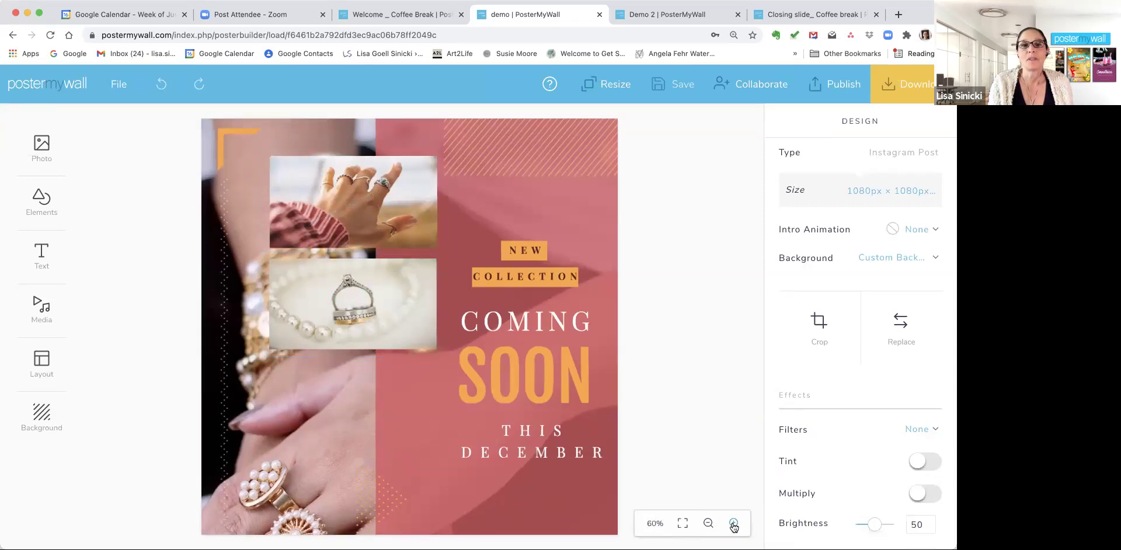
left_click(734, 523)
scroll(610, 438, "up", 2)
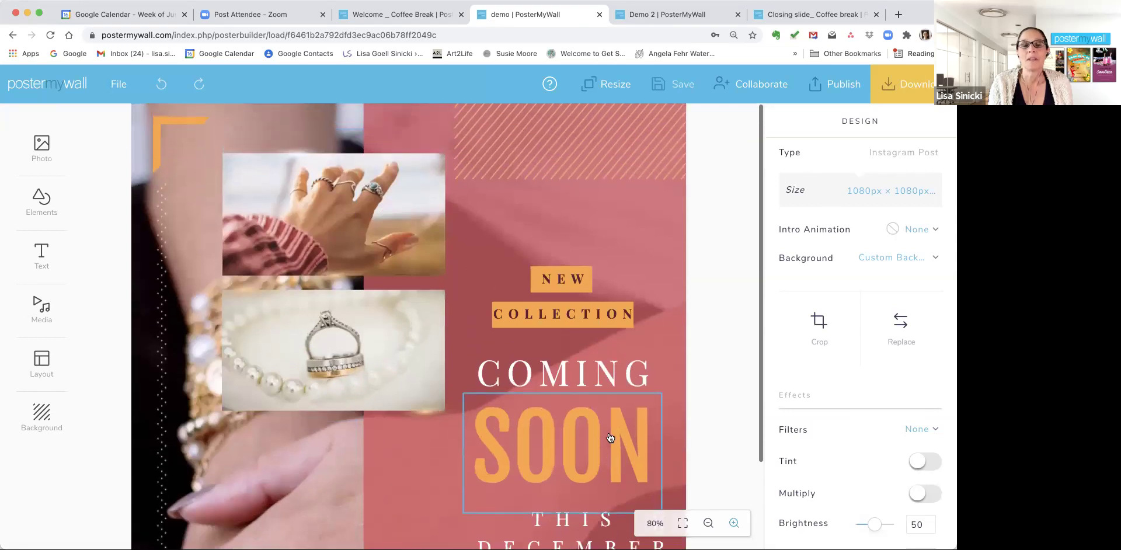
- Give the top hand-with-rings photo curved edges with a curve amount of 19
left_click(386, 227)
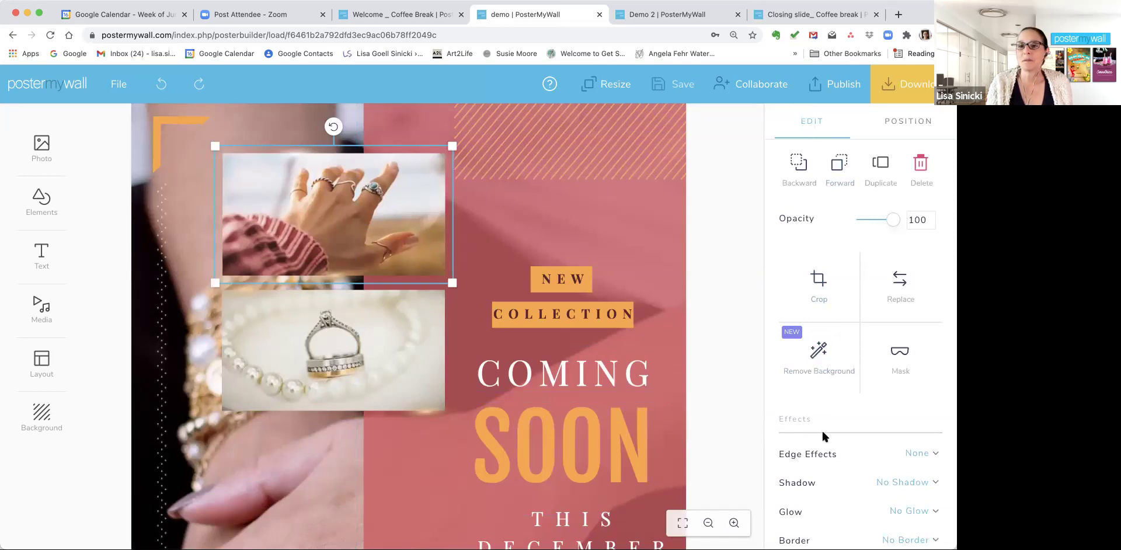
scroll(822, 434, "down", 5)
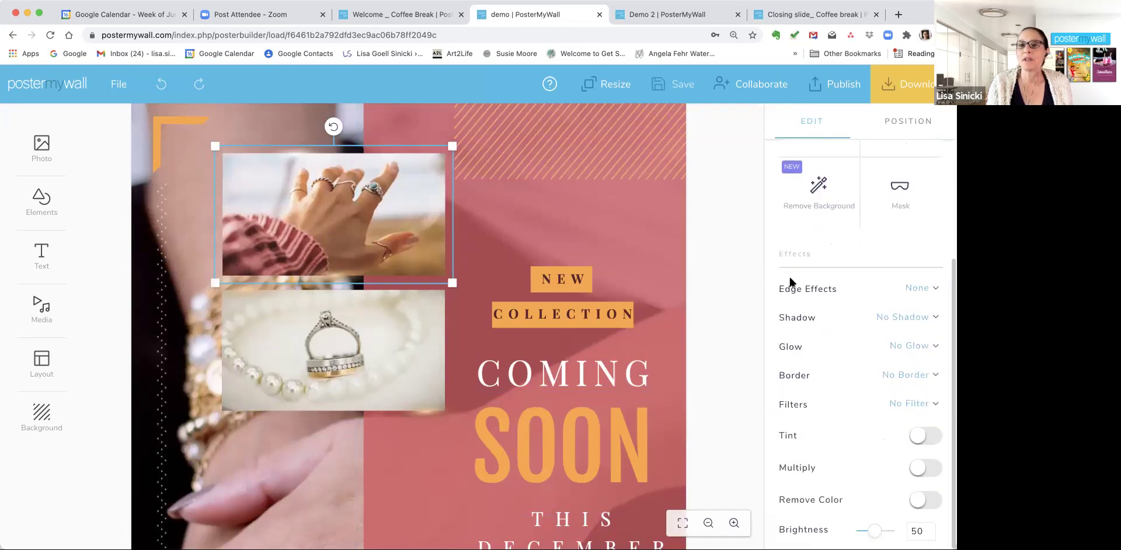
left_click(919, 289)
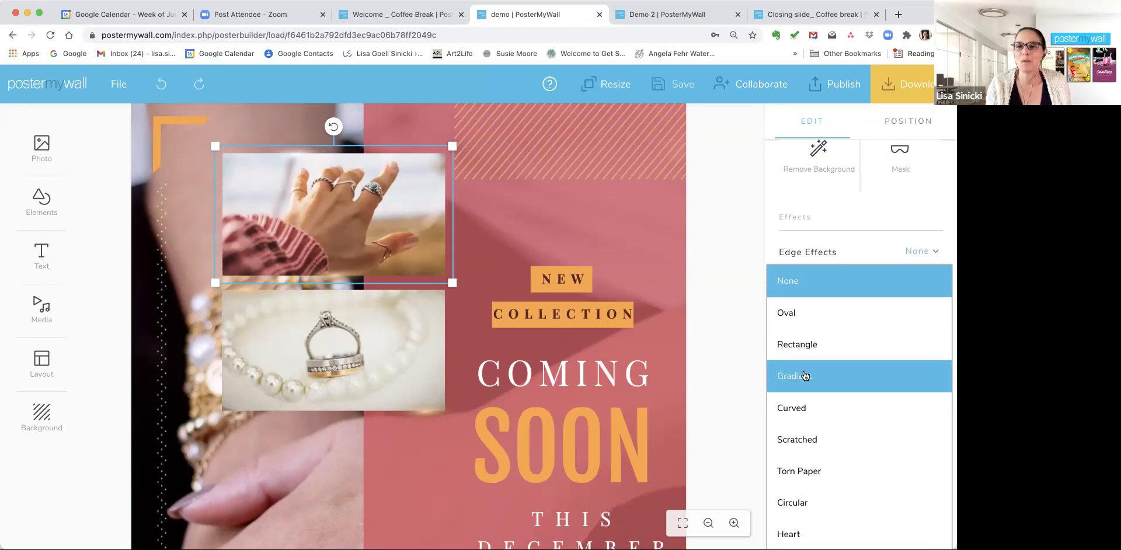
left_click(804, 409)
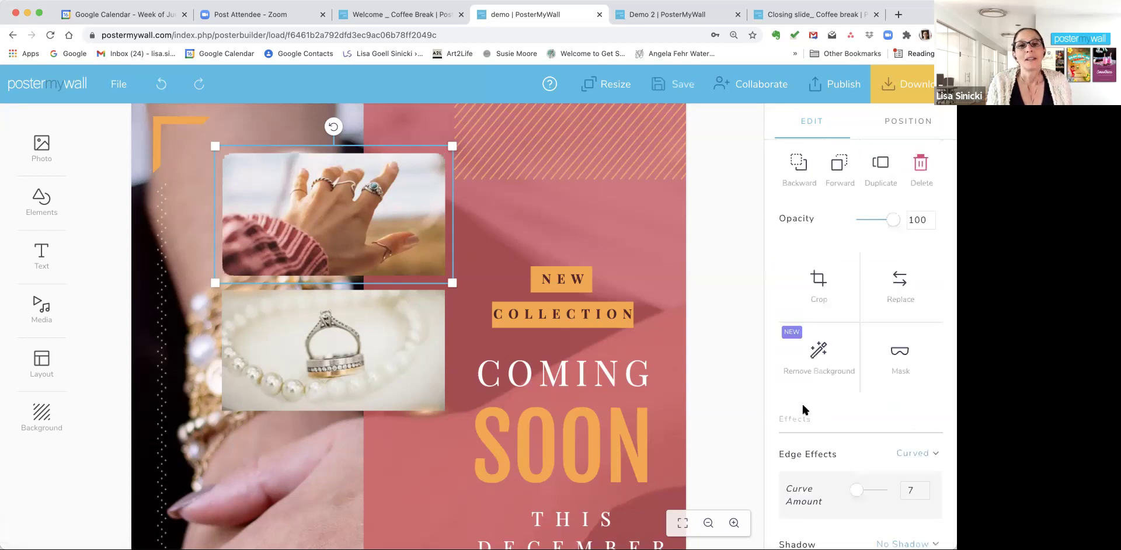
left_click(923, 487)
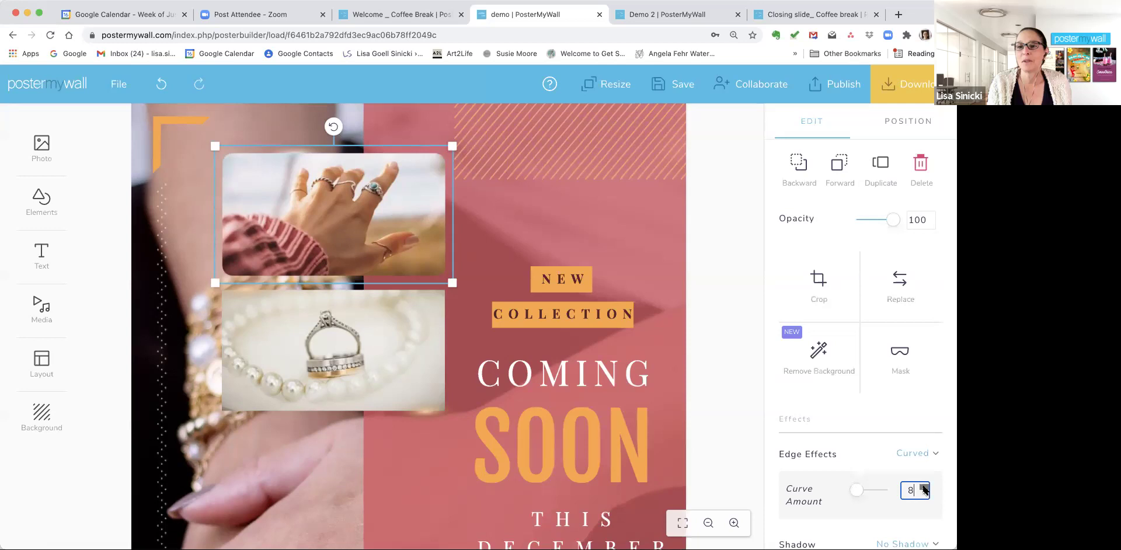
left_click(923, 486)
left_click(923, 487)
left_click(923, 486)
left_click(922, 487)
left_click(923, 487)
left_click(923, 487)
left_click(922, 487)
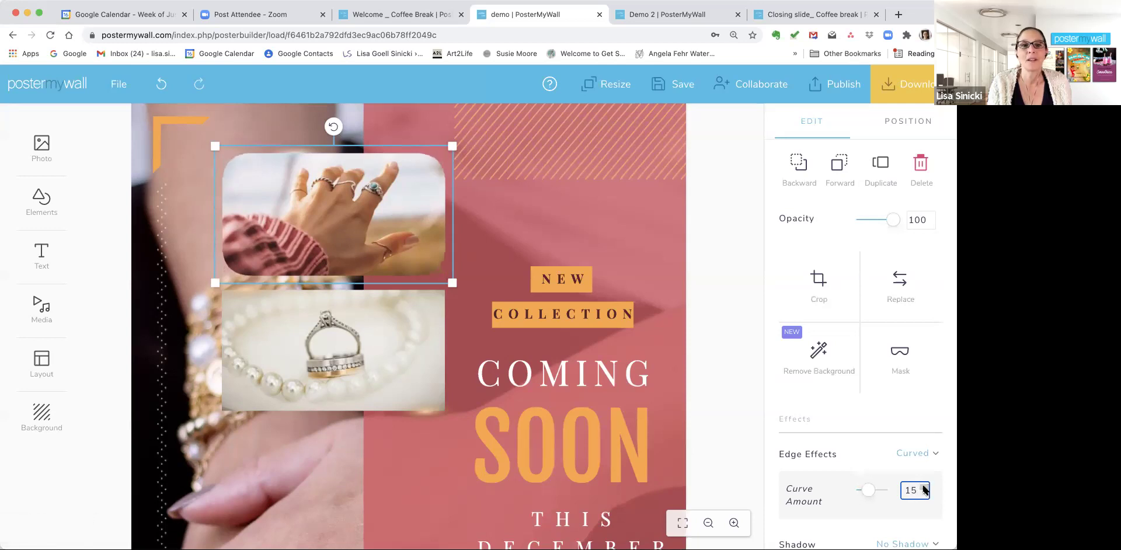
left_click(922, 487)
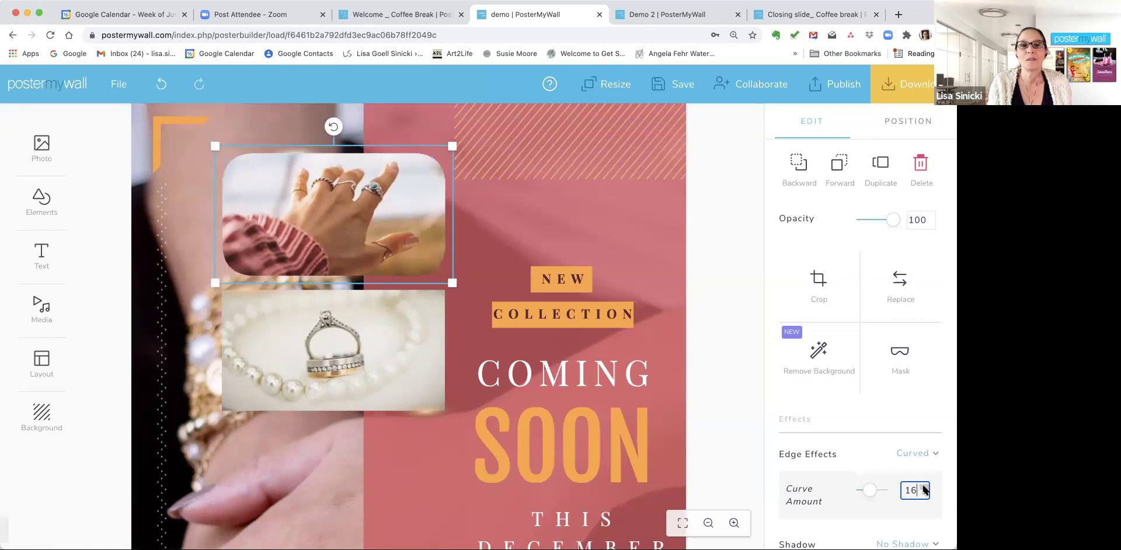
left_click(733, 523)
scroll(578, 377, "up", 3)
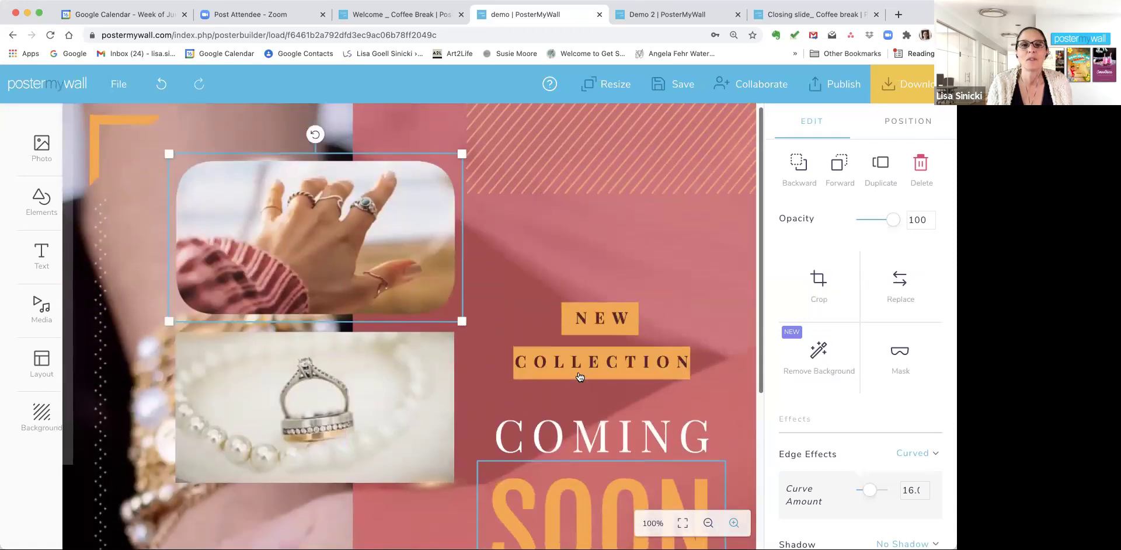
left_click(924, 489)
left_click(924, 488)
left_click(923, 488)
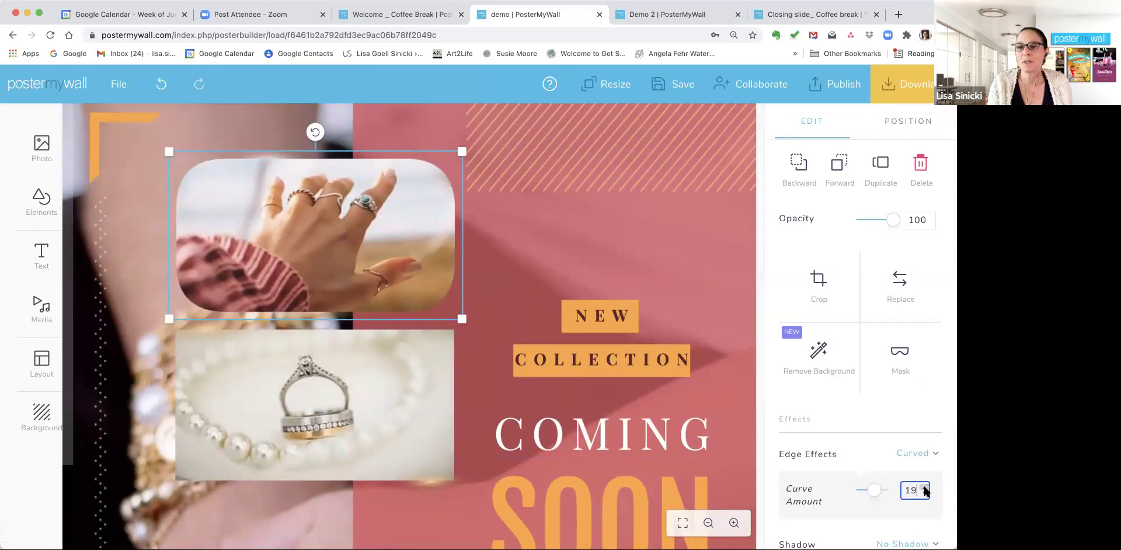
- Give the bottom ring-and-pearls photo curved edges with a curve amount of 20
left_click(327, 407)
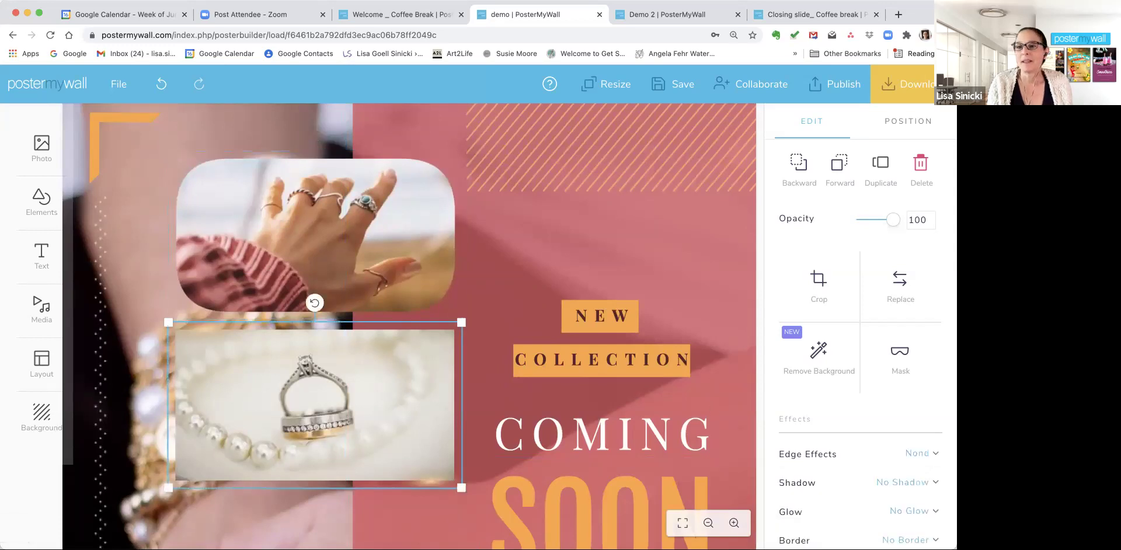
left_click(921, 454)
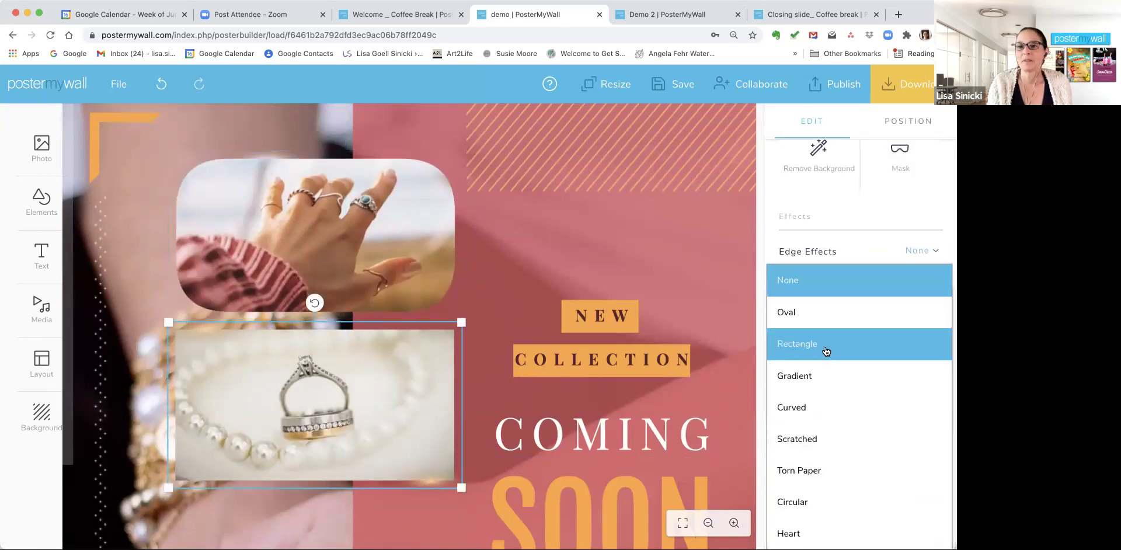
left_click(813, 401)
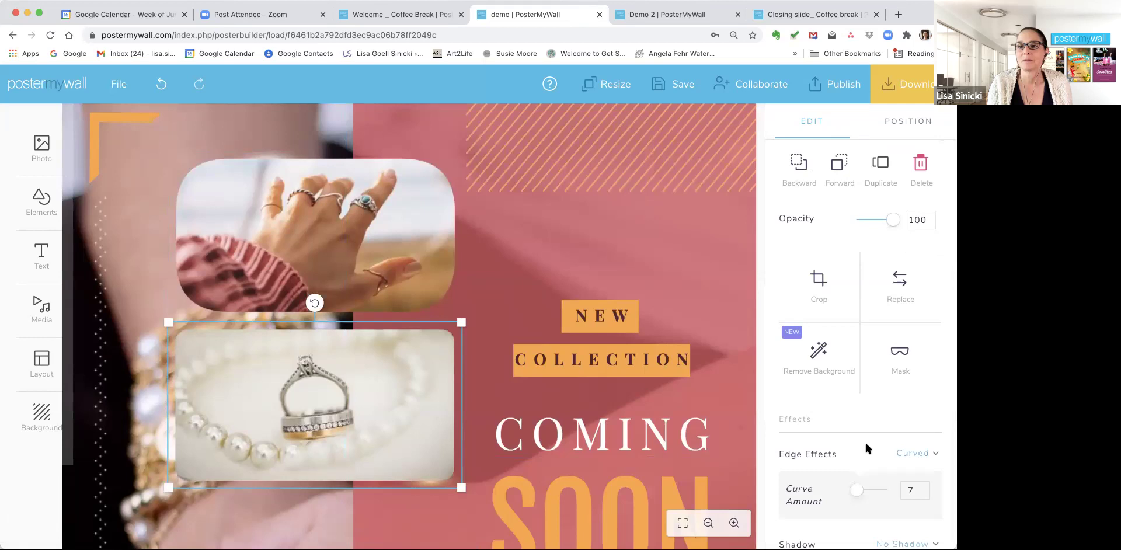
double_click(920, 489)
type("12")
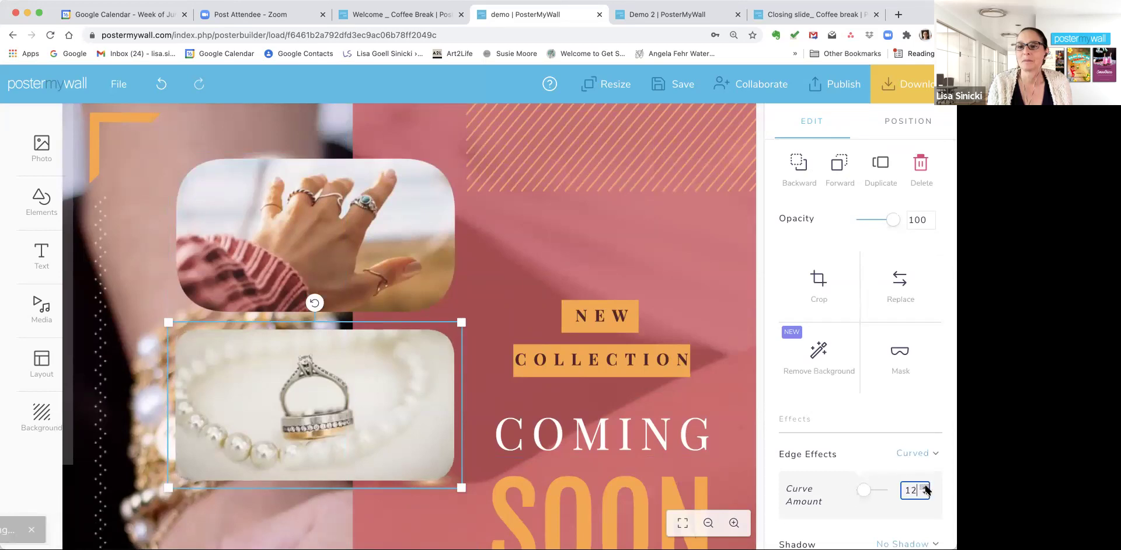
left_click(924, 487)
left_click(924, 487)
left_click(924, 487)
left_click(924, 487)
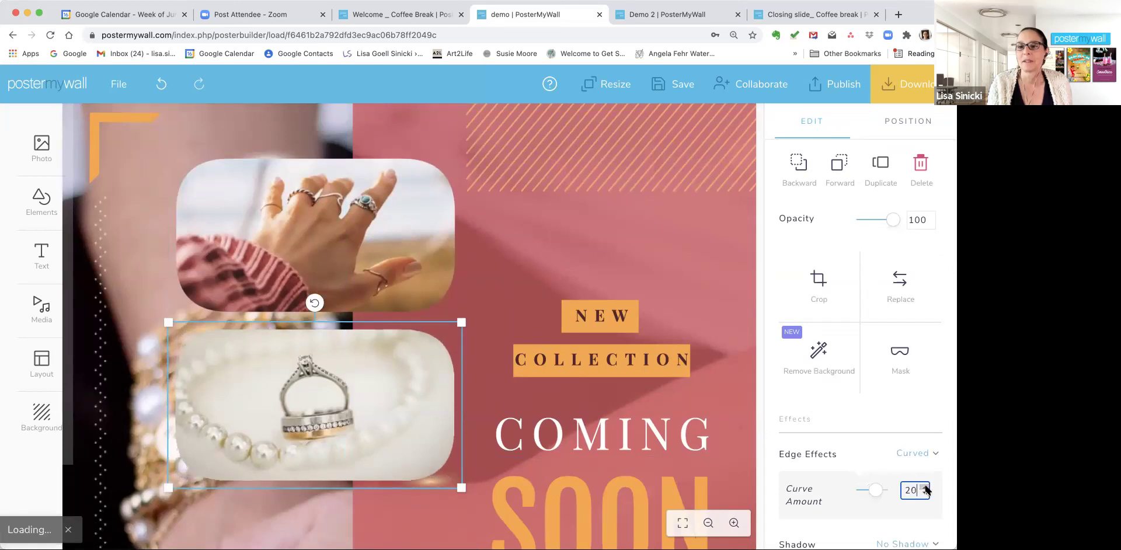
- Switch the edge effect of both the ring photo and the hand photo to Scratched
left_click(681, 525)
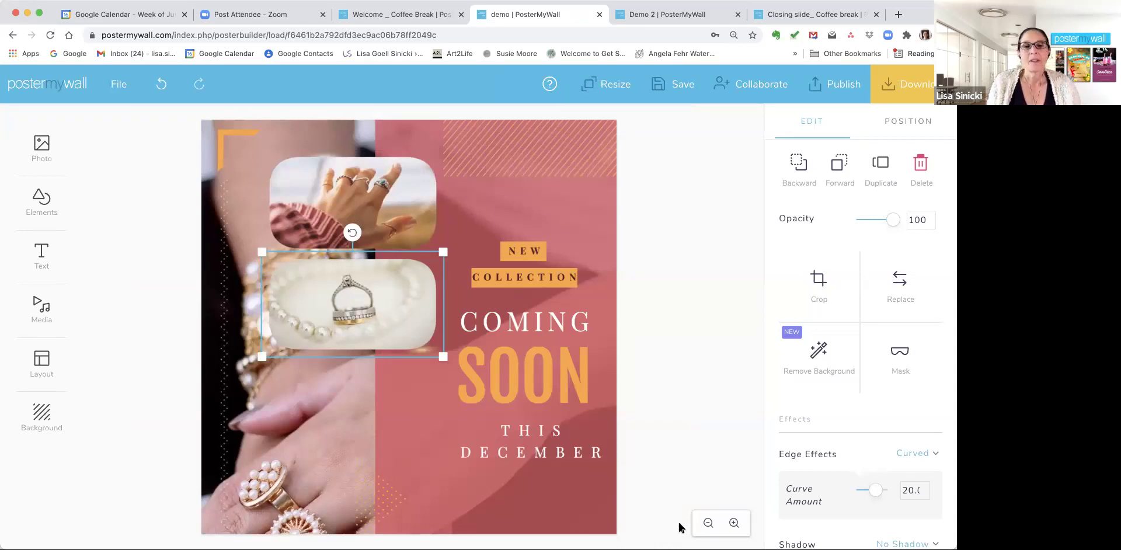
left_click(914, 453)
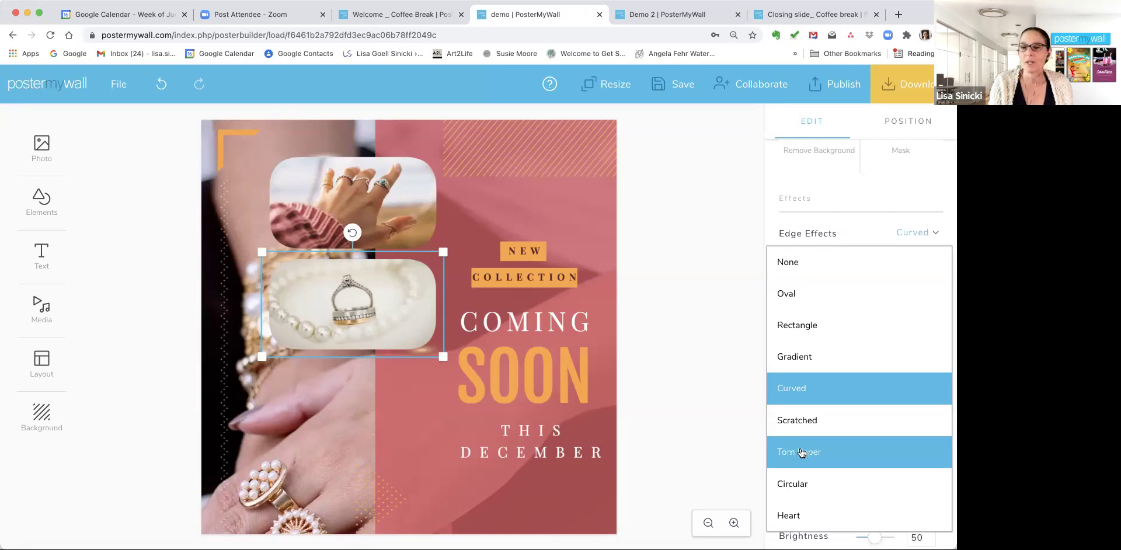
left_click(810, 418)
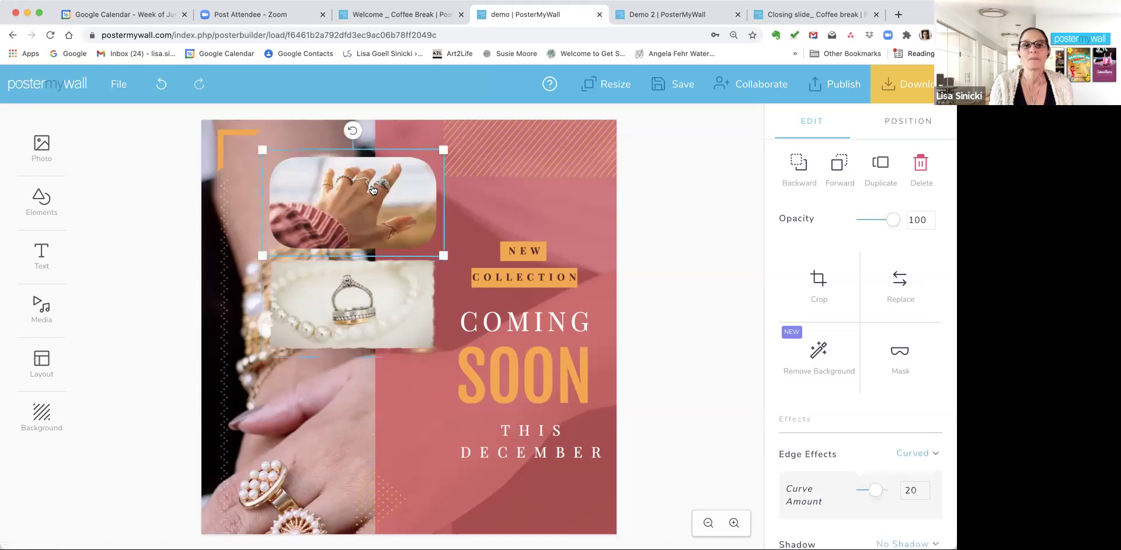
left_click(912, 453)
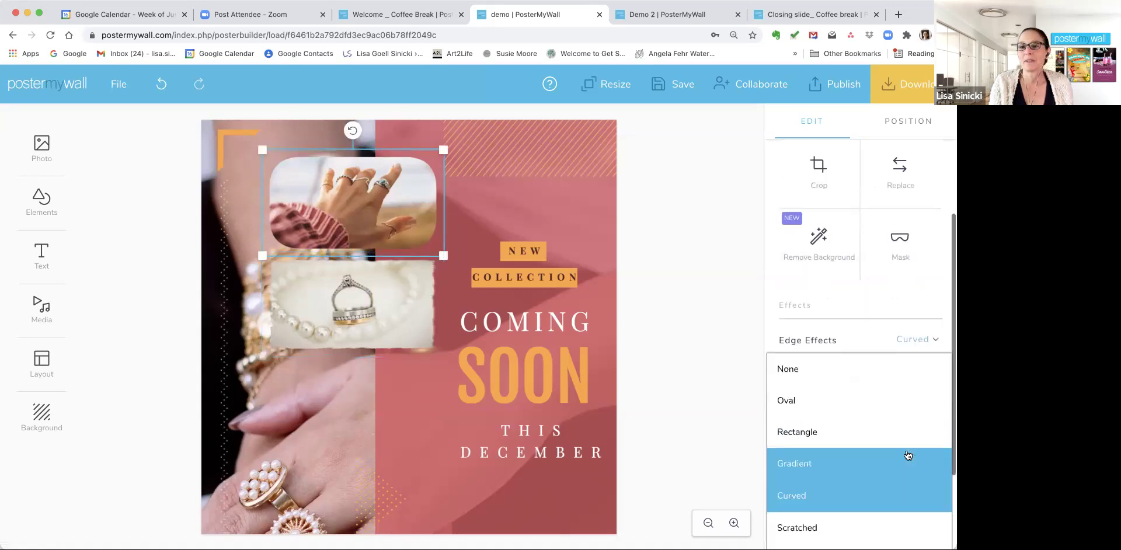
left_click(801, 419)
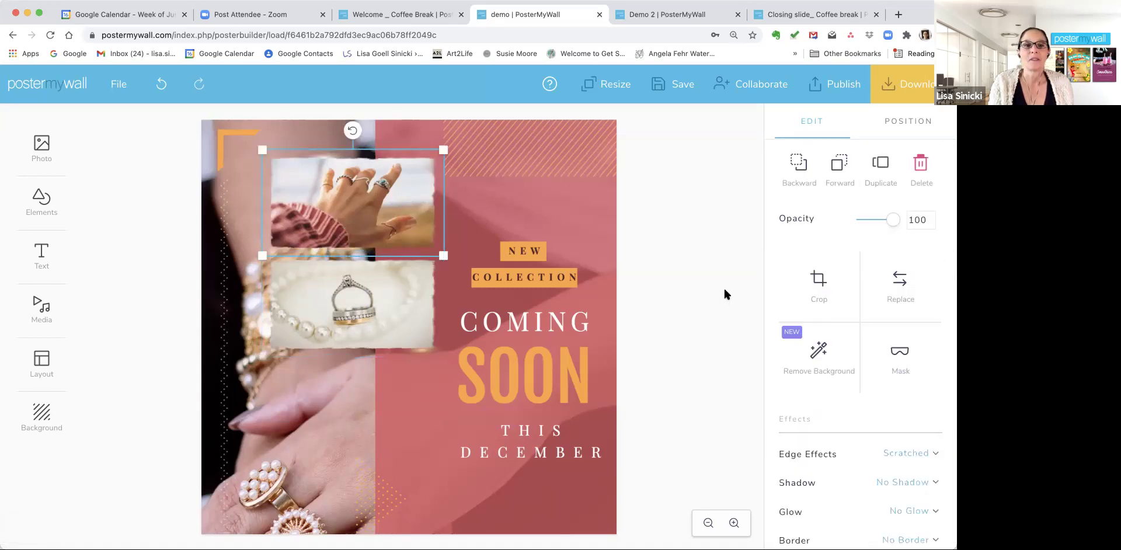
left_click(734, 523)
left_click(736, 522)
left_click(735, 522)
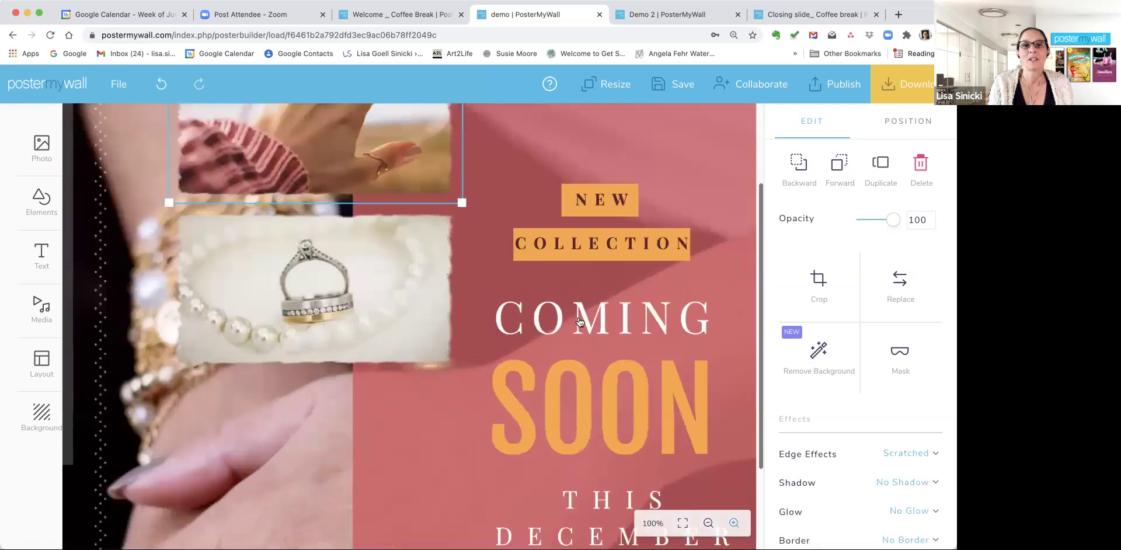
scroll(579, 321, "up", 4)
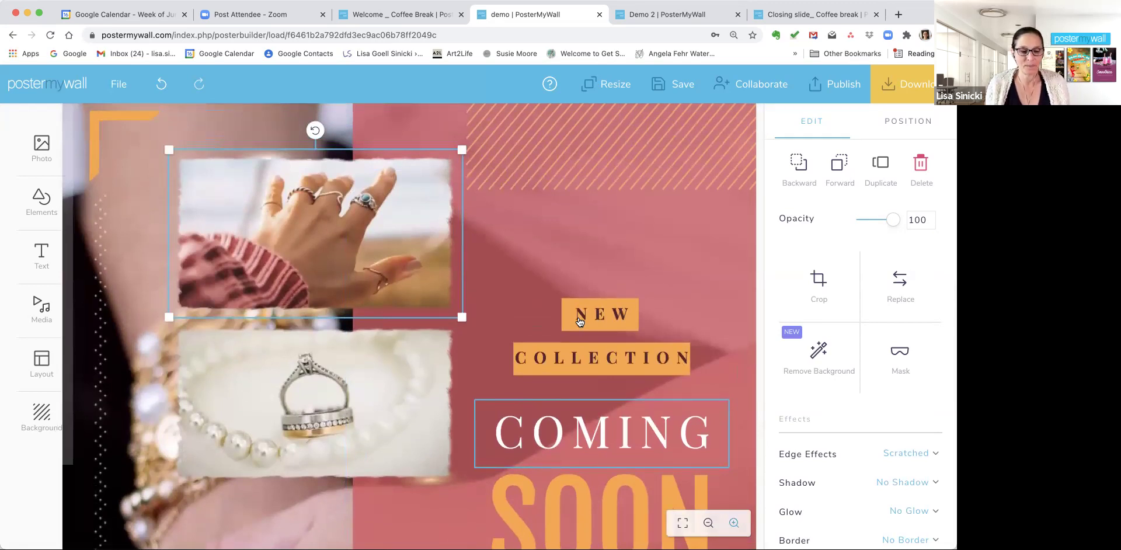
- Set Edge Effects to None on both the hand photo and the pearl-ring photo
left_click(895, 455)
left_click(822, 280)
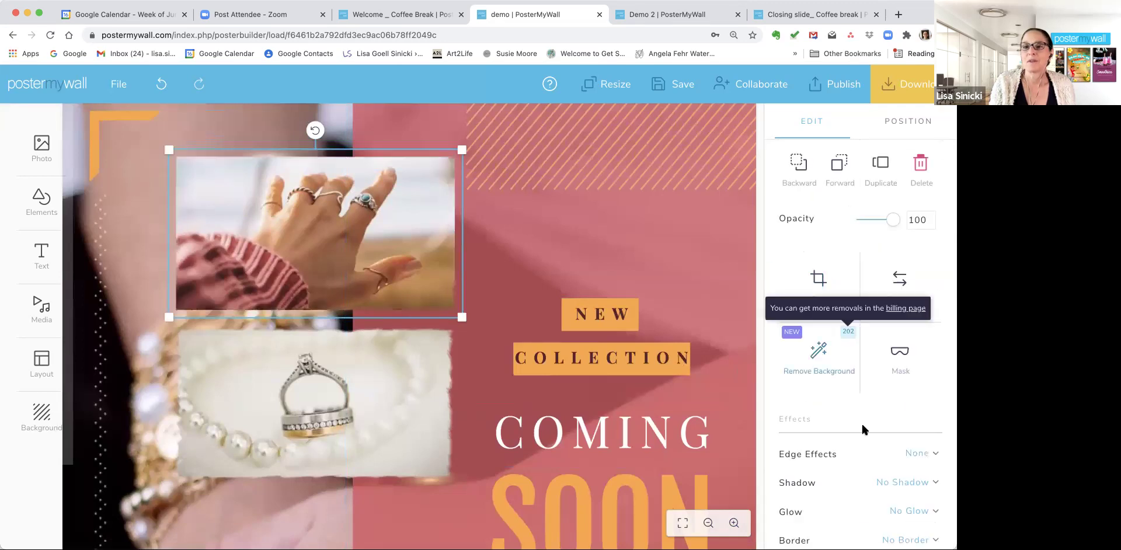
left_click(383, 390)
scroll(847, 409, "down", 3)
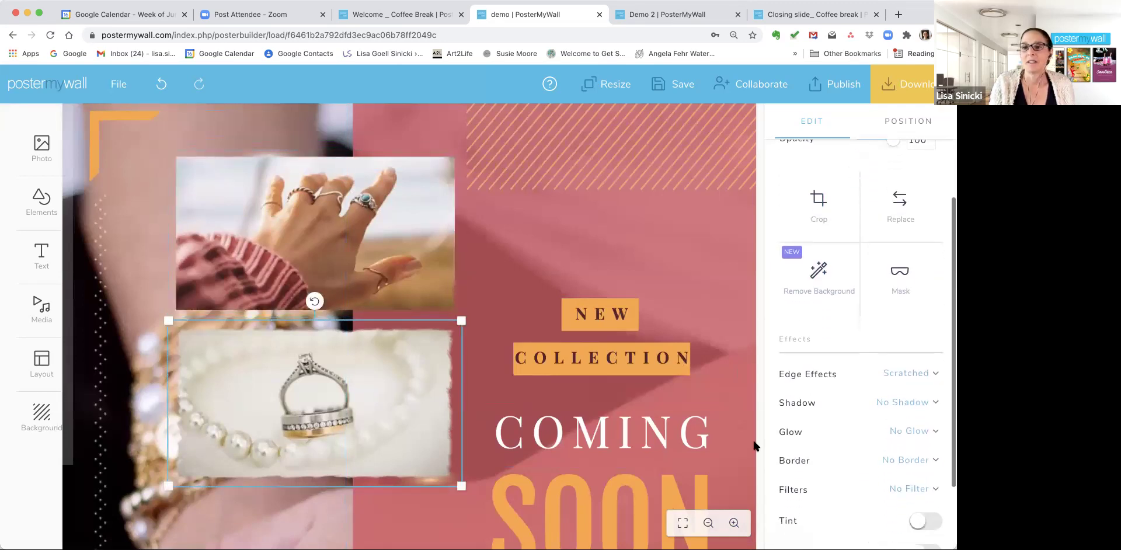
left_click(889, 354)
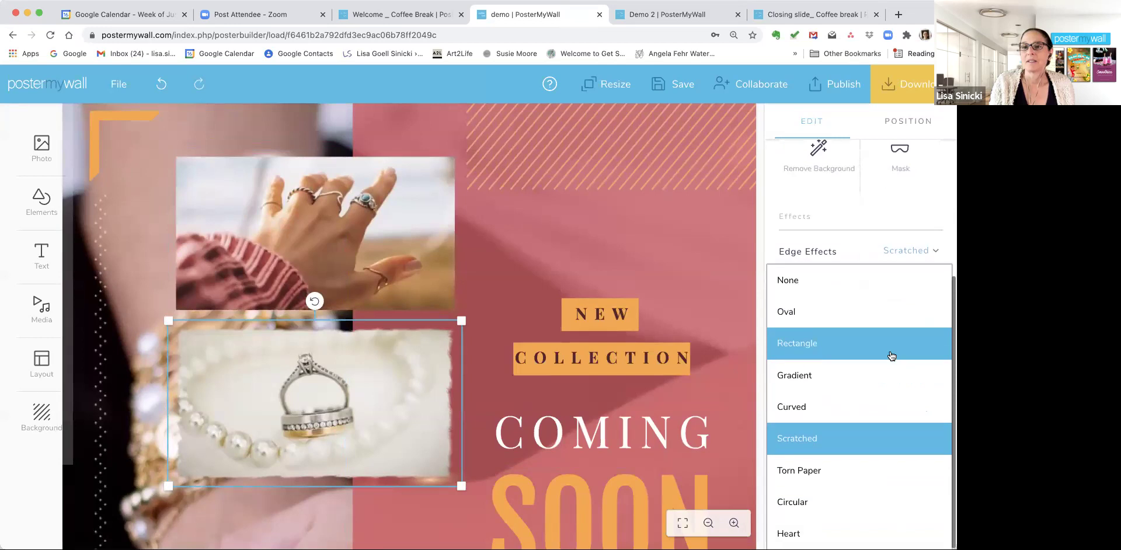
left_click(814, 281)
- Give the hand-with-rings photo a Strong Shadow
left_click(415, 188)
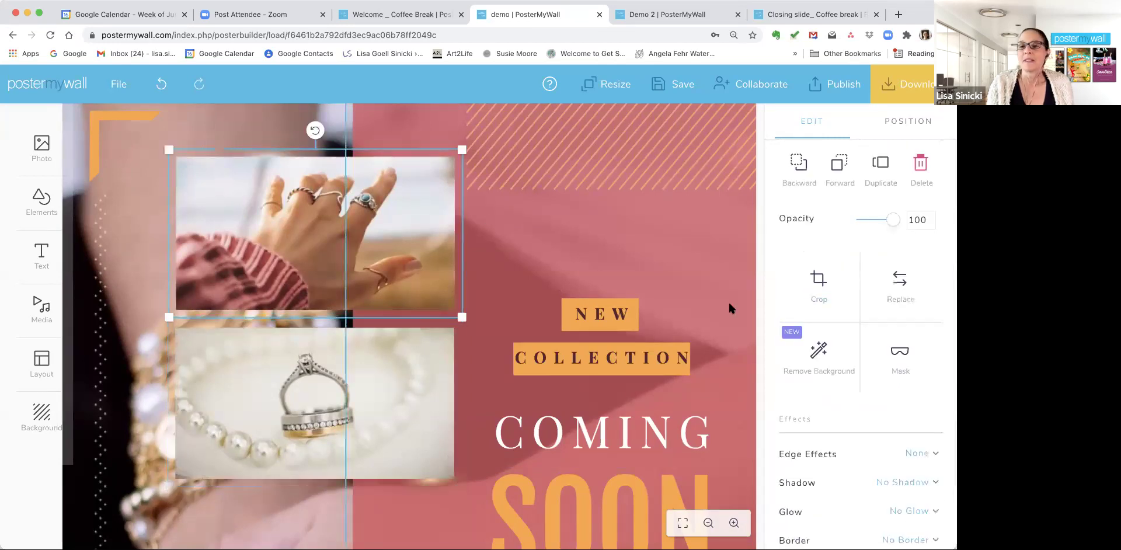
scroll(831, 362, "down", 5)
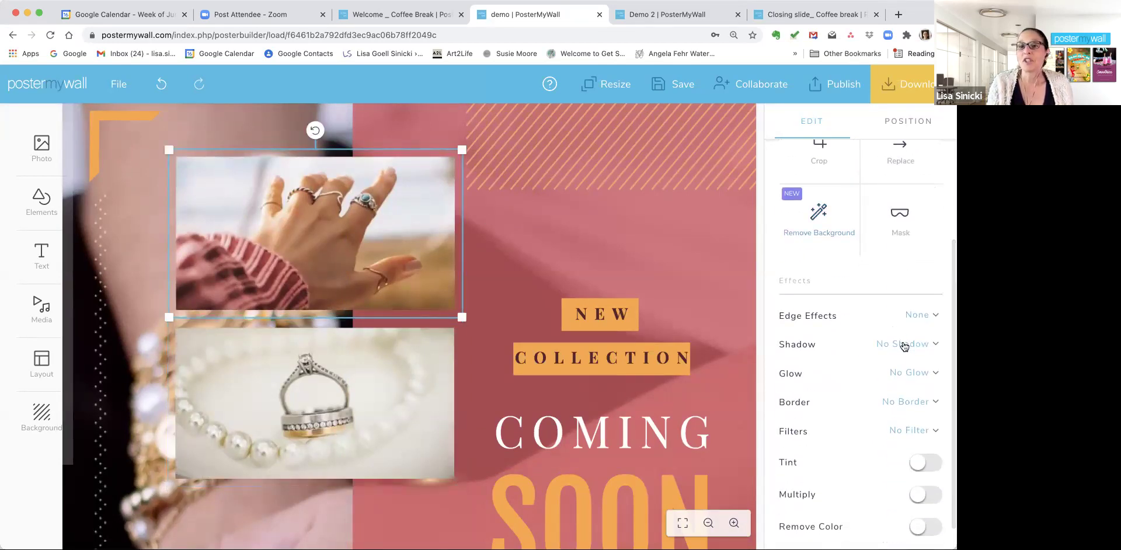
left_click(903, 345)
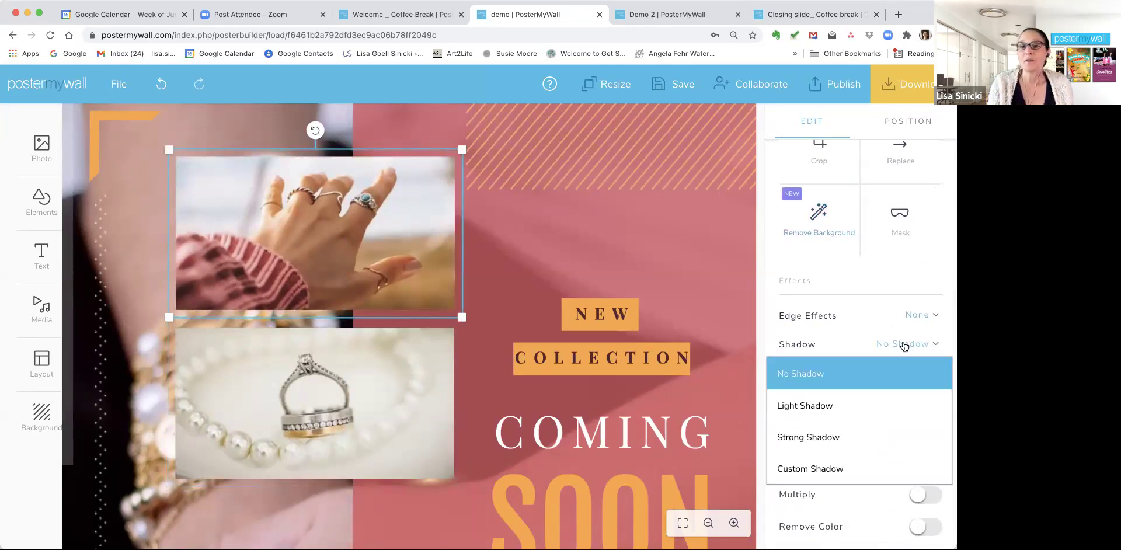
left_click(807, 439)
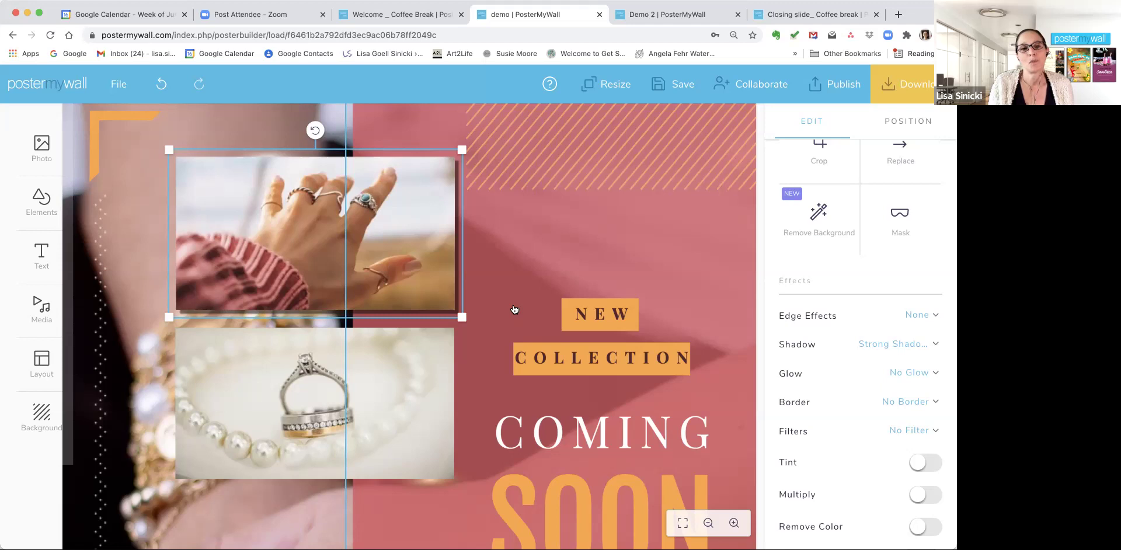
left_click(414, 365)
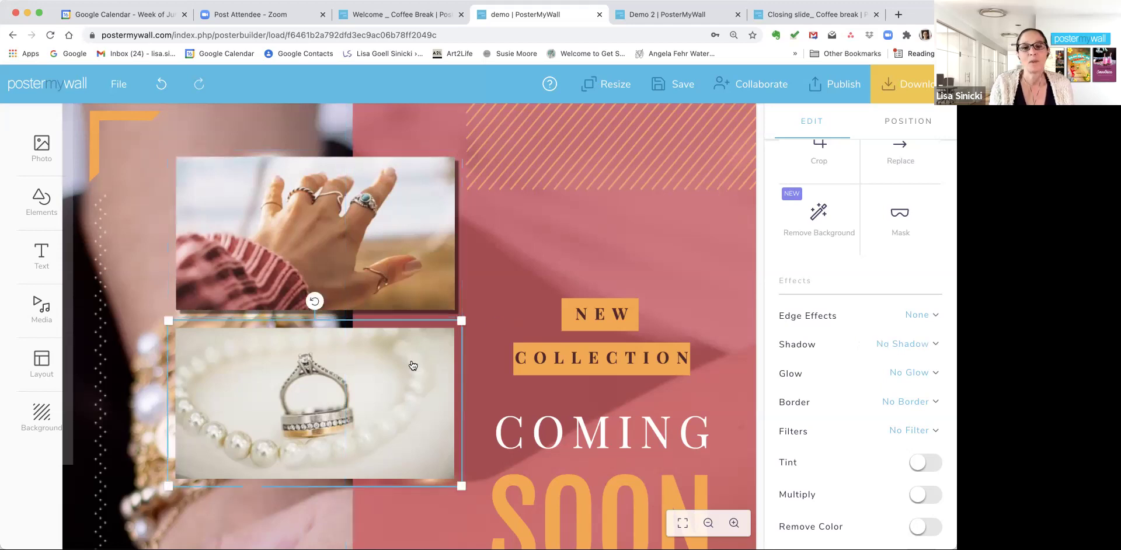
- Try a Strong Glow on the pearl-ring photo, inspect it up close, then set No Glow
left_click(898, 373)
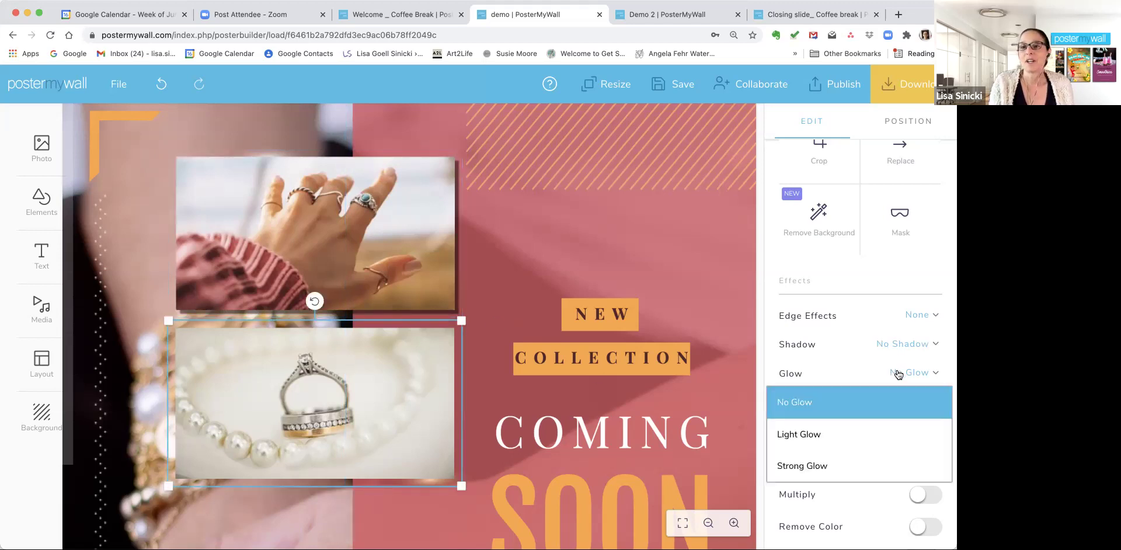
left_click(824, 465)
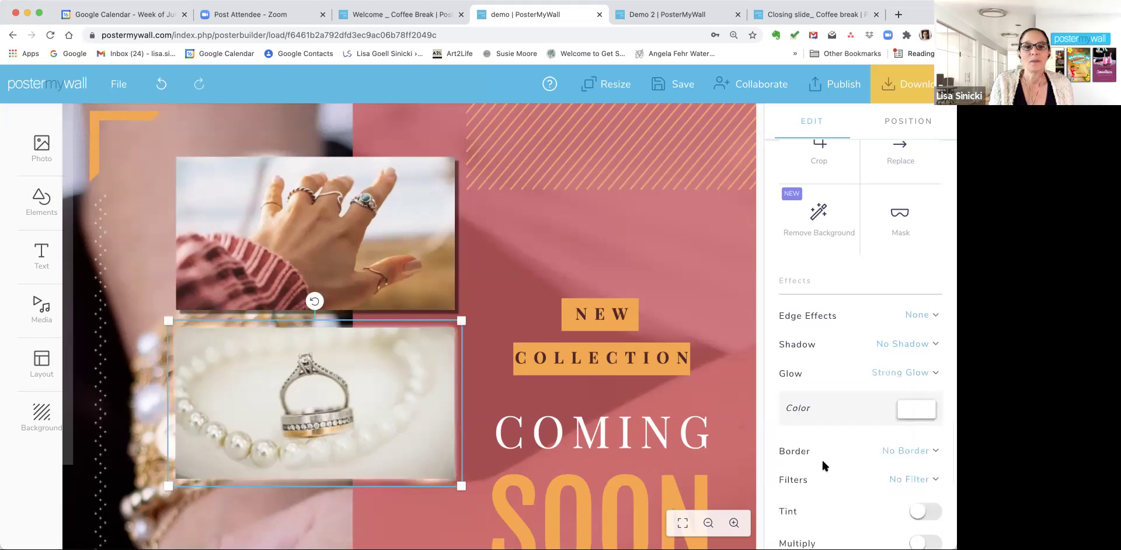
left_click(732, 523)
left_click(733, 524)
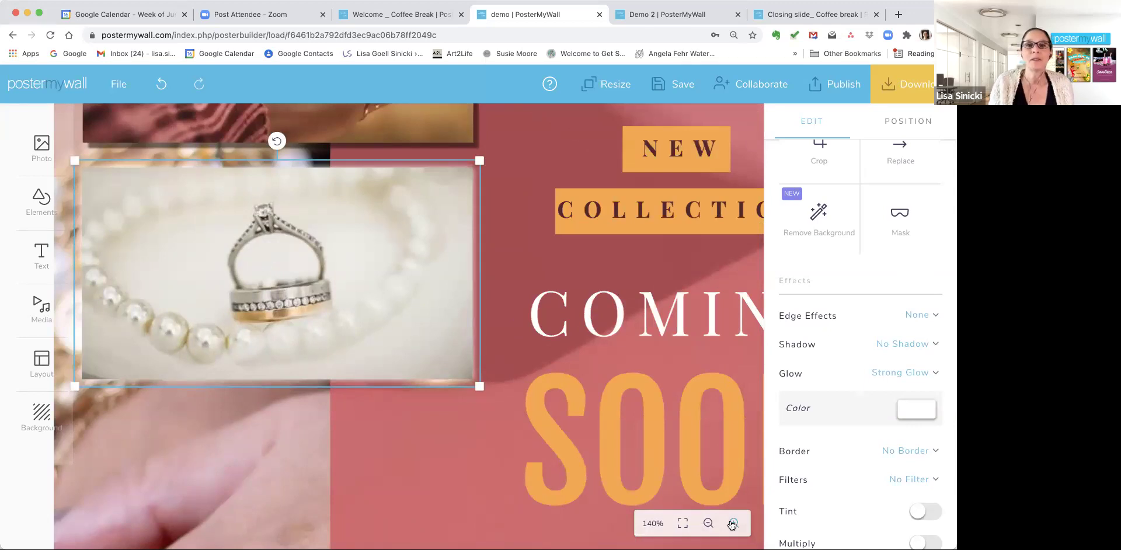
left_click(683, 524)
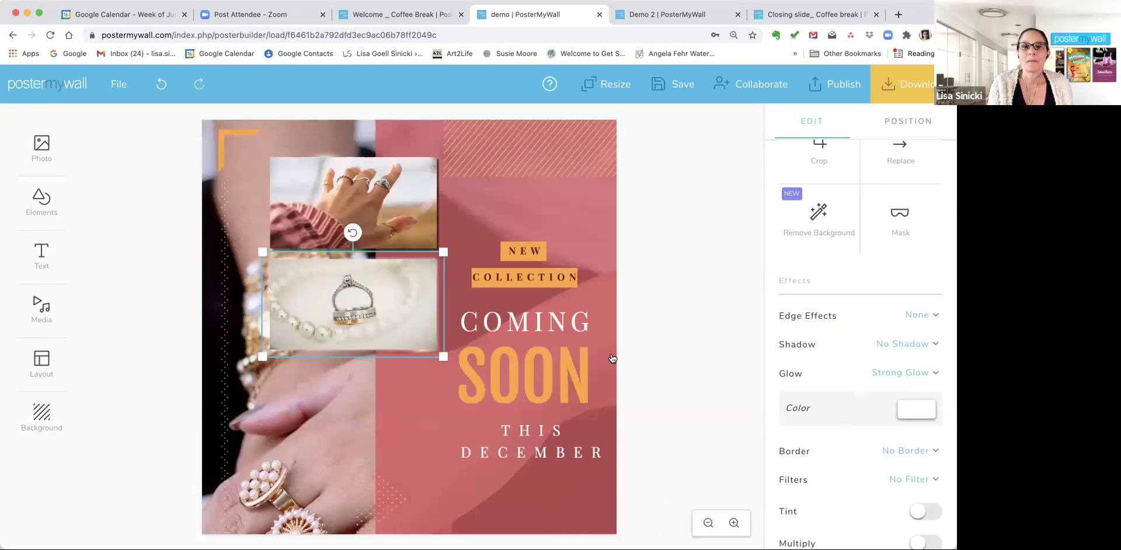
left_click(904, 373)
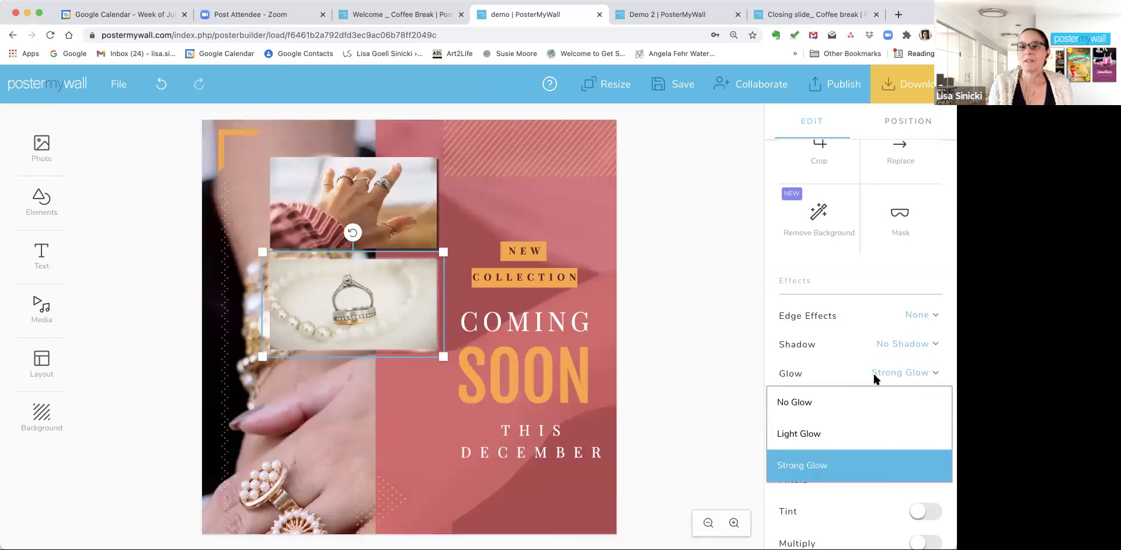
left_click(839, 399)
- Set the hand photo's shadow to No Shadow
left_click(389, 190)
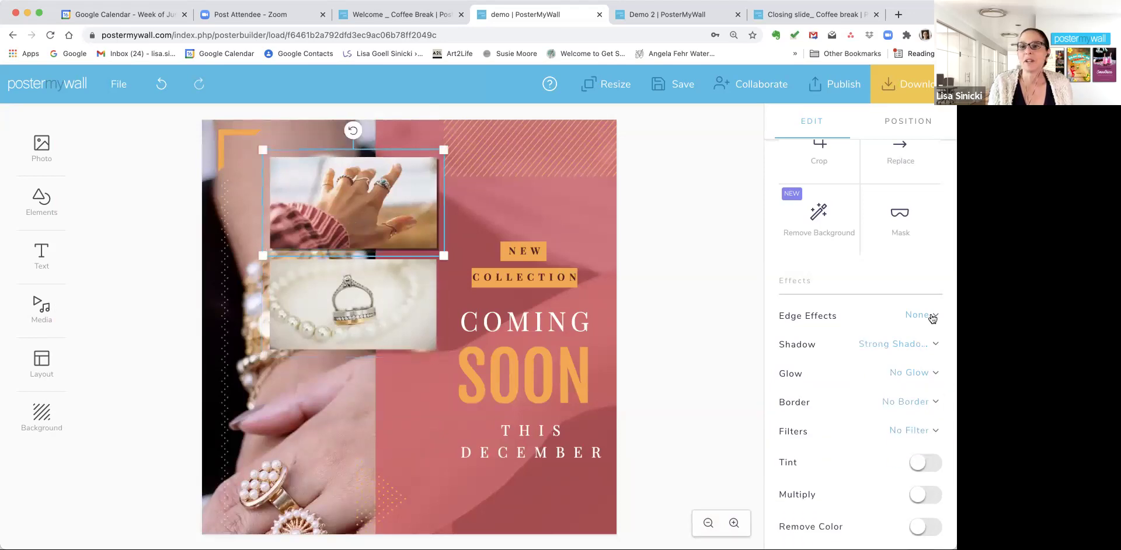
left_click(902, 345)
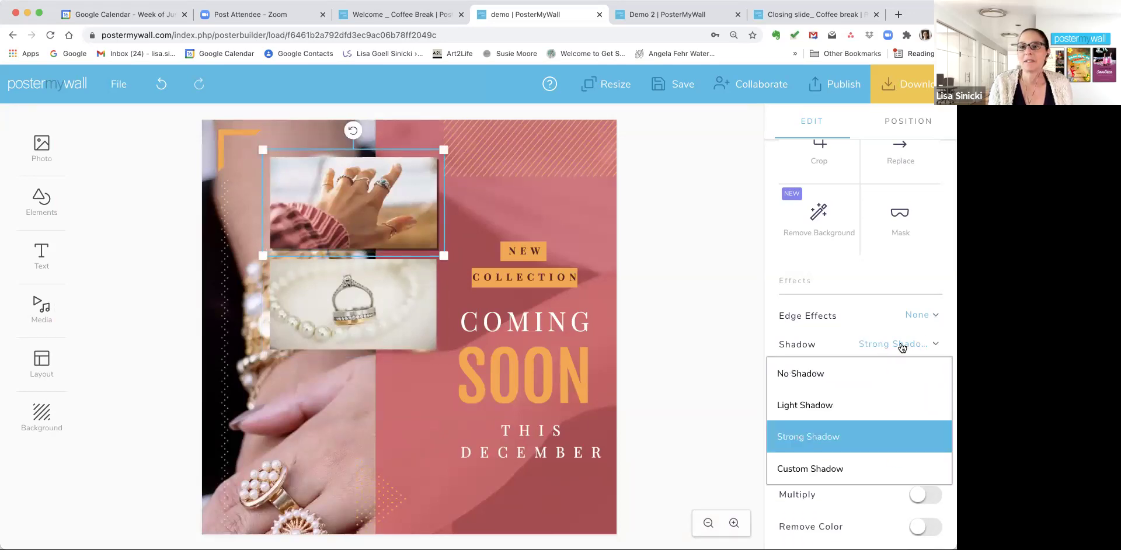
left_click(826, 370)
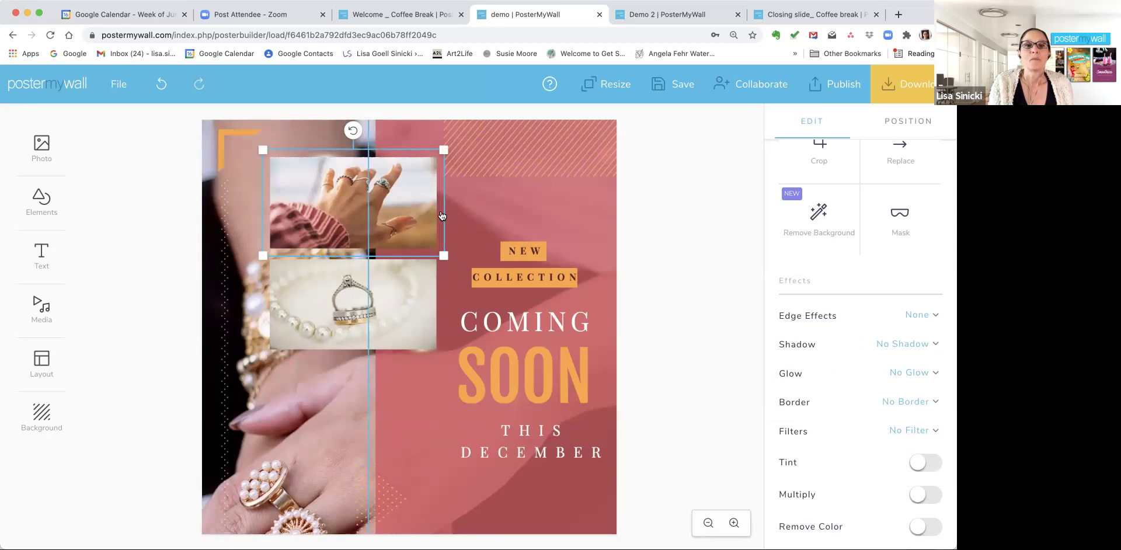
- Frame the hand photo with an 8-thick rectangle border in pink #da707c sampled from the background
left_click(898, 403)
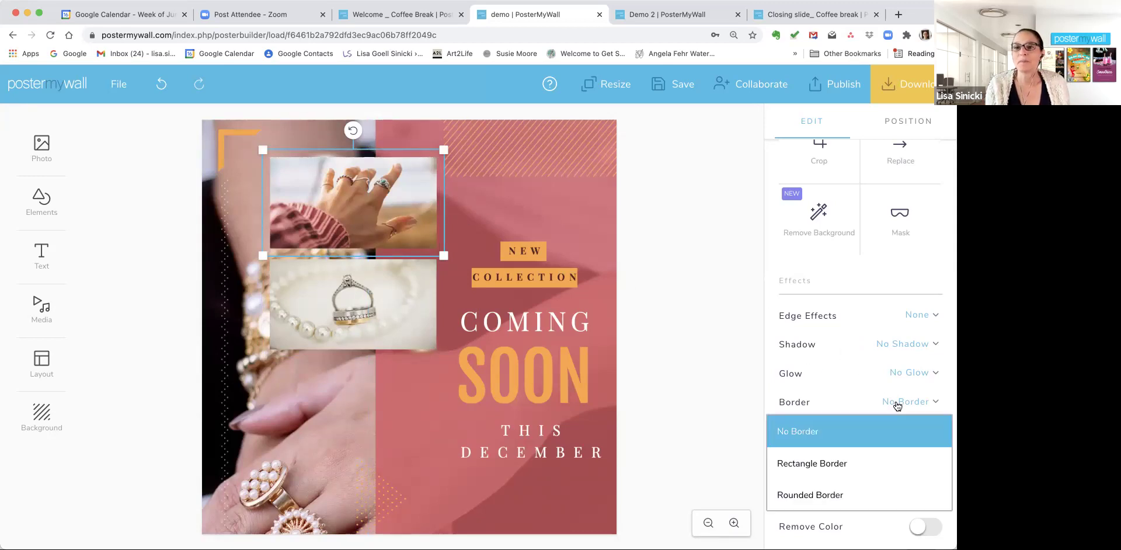
left_click(814, 458)
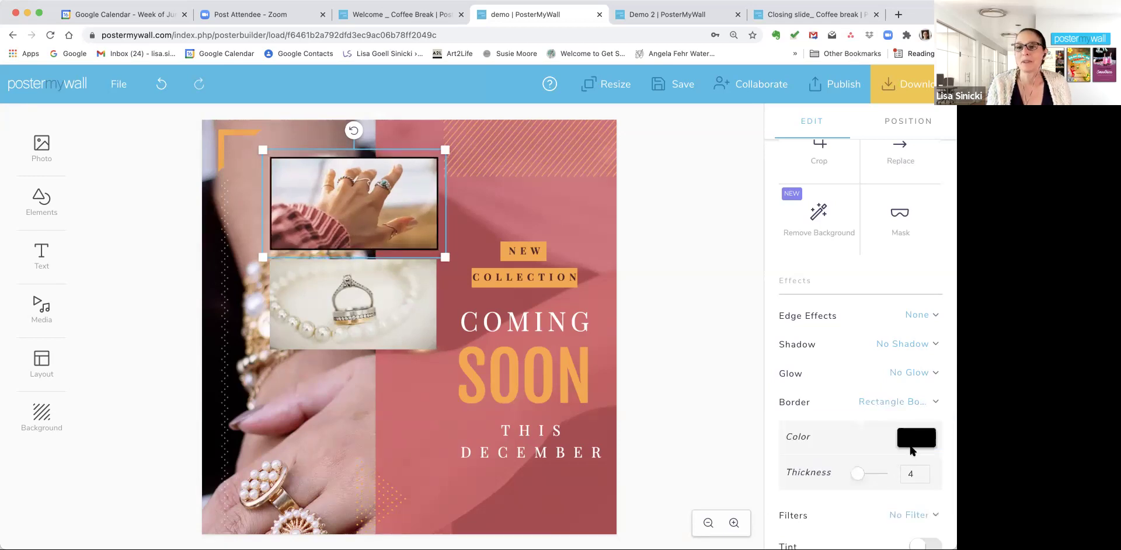
left_click_drag(859, 475, 864, 474)
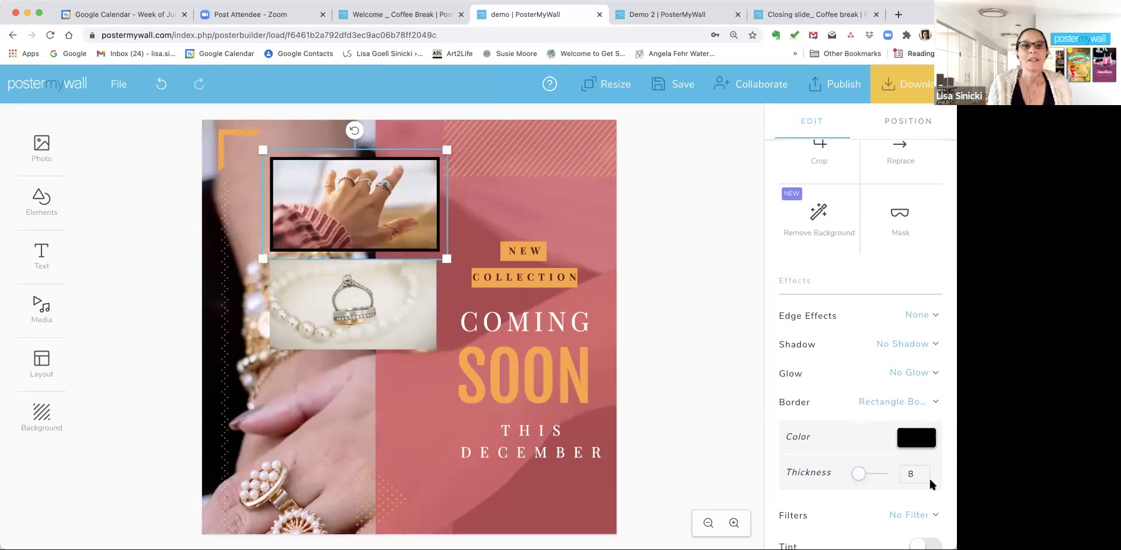
left_click(922, 448)
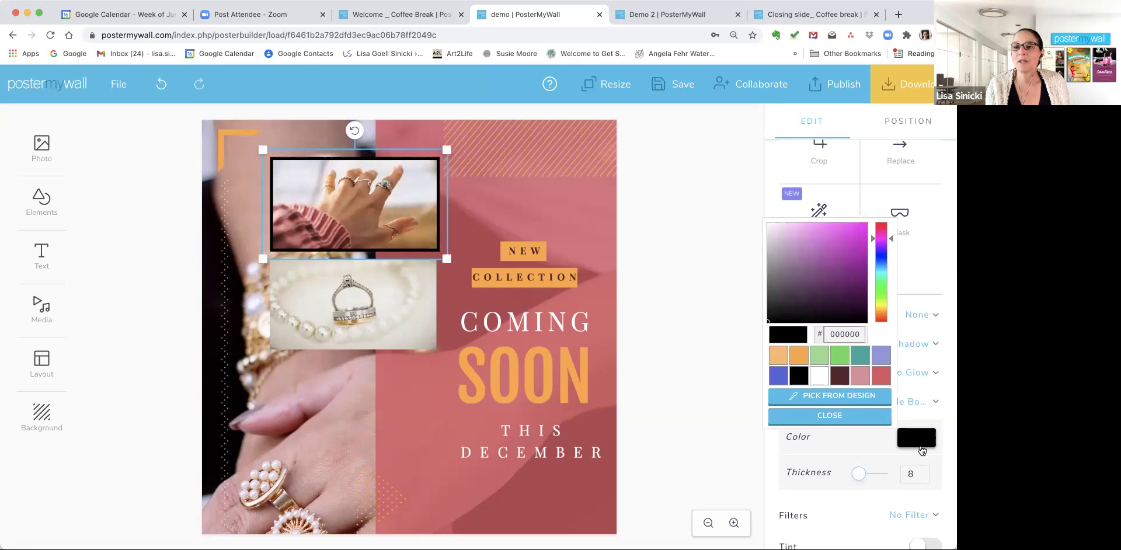
left_click(857, 397)
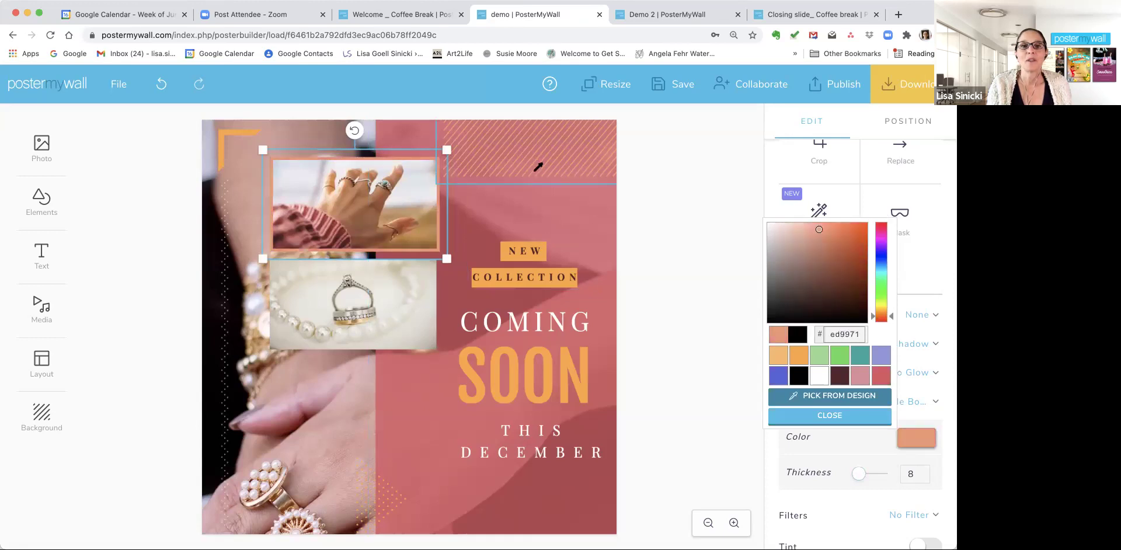
left_click(530, 201)
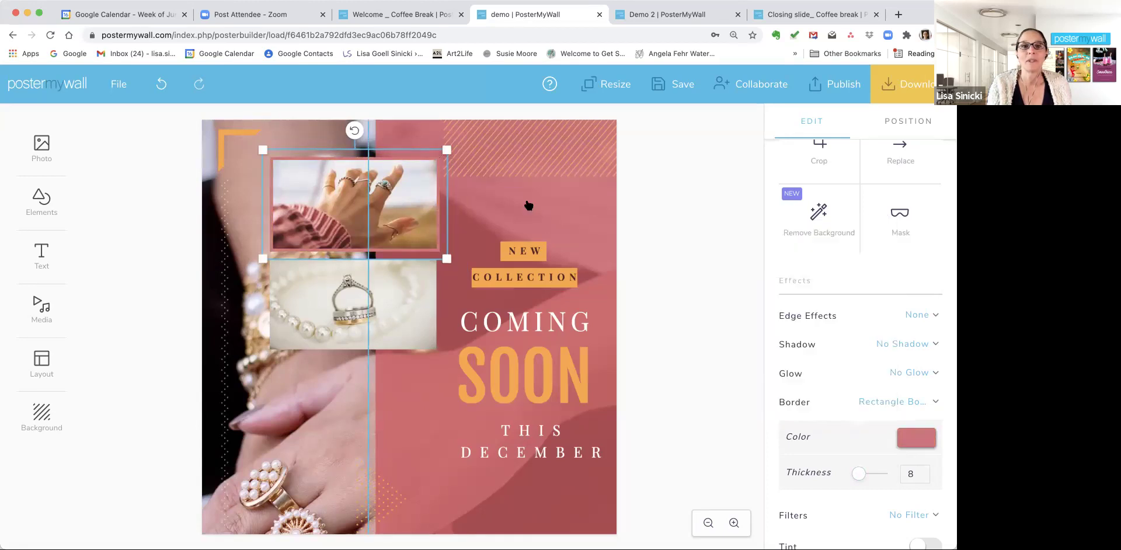
left_click(426, 293)
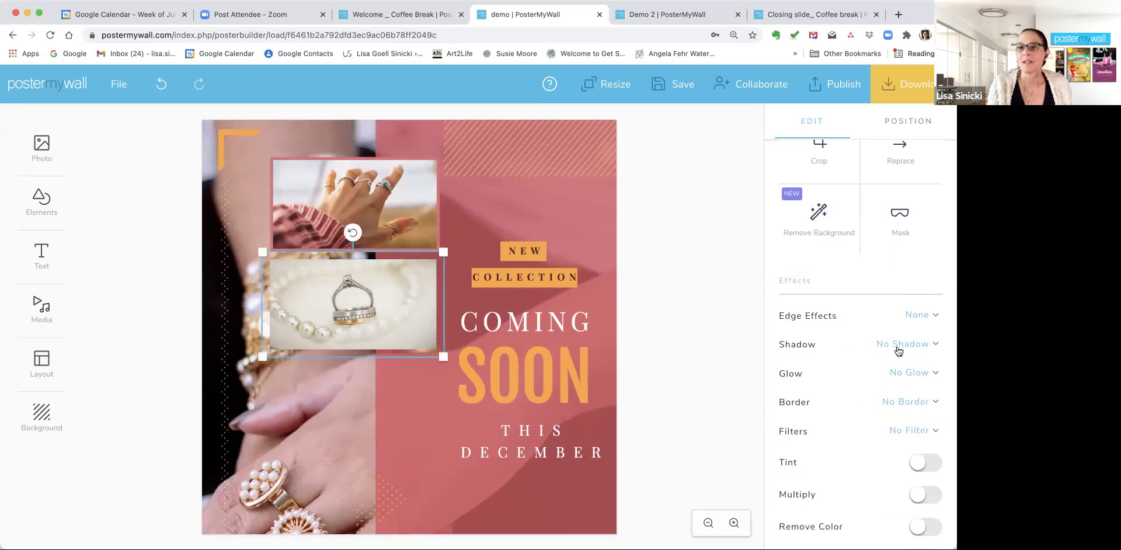
- Add a rectangle border to the pearl-ring photo in the poster's pink at thickness 8
left_click(901, 407)
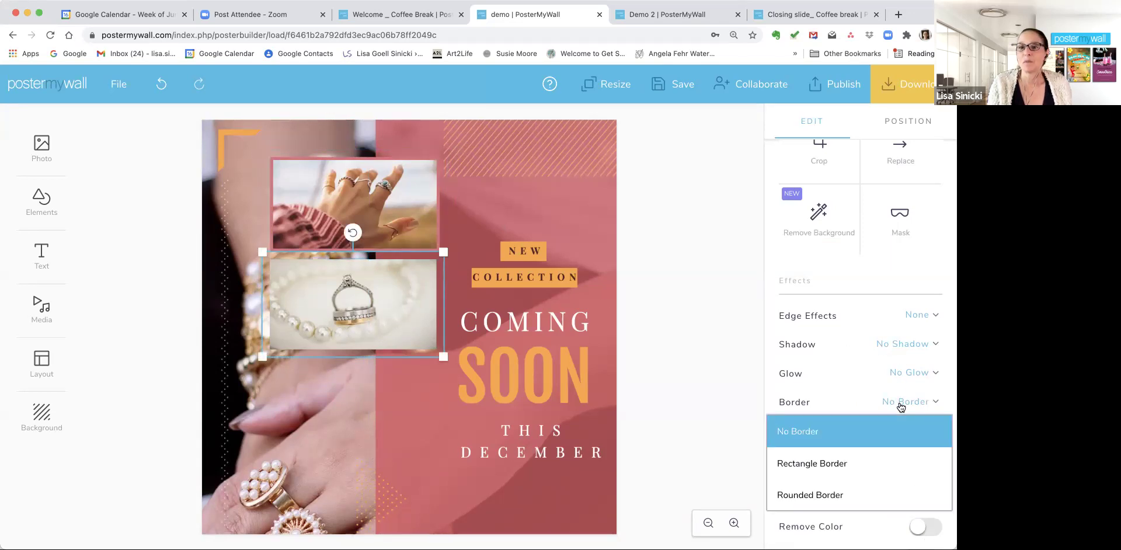
left_click(832, 465)
left_click(908, 445)
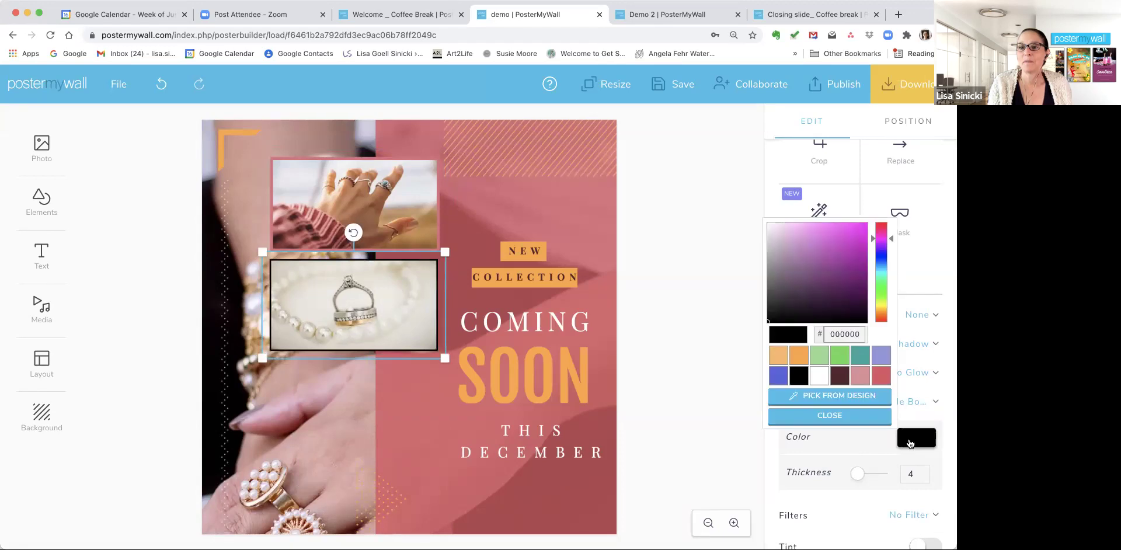
left_click(829, 395)
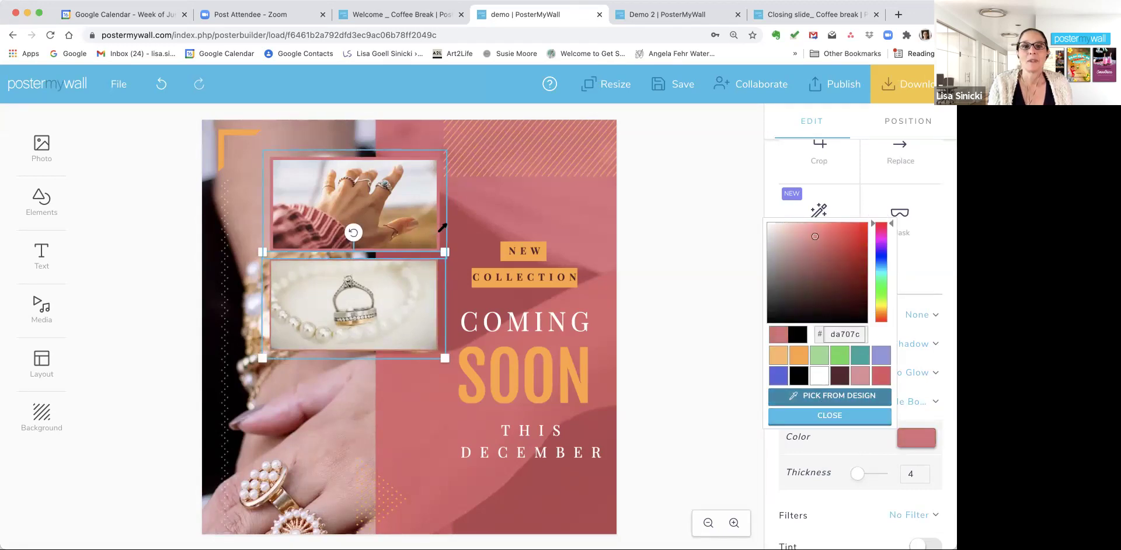
left_click(614, 319)
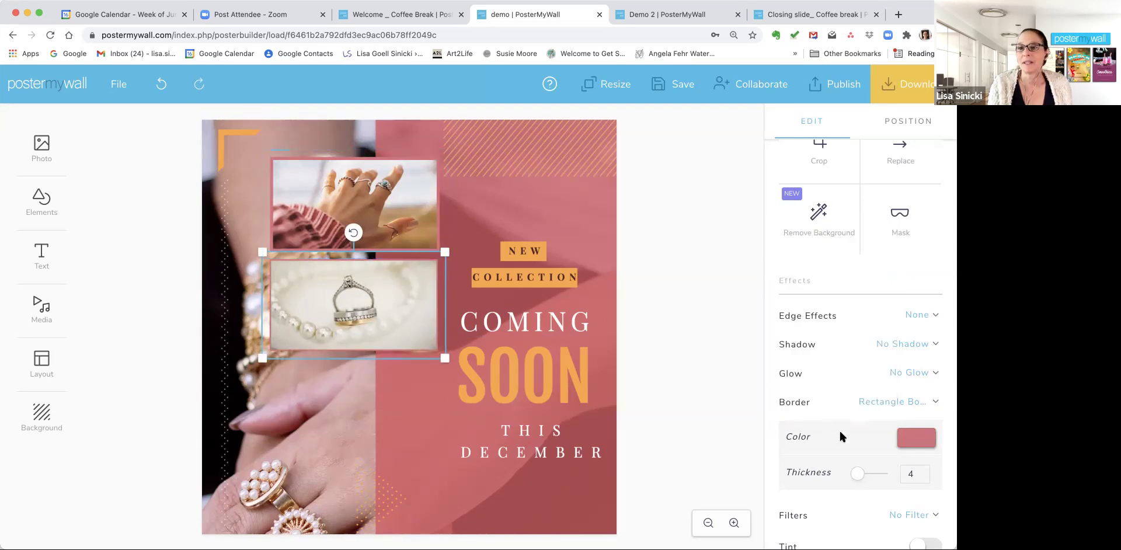
left_click(926, 470)
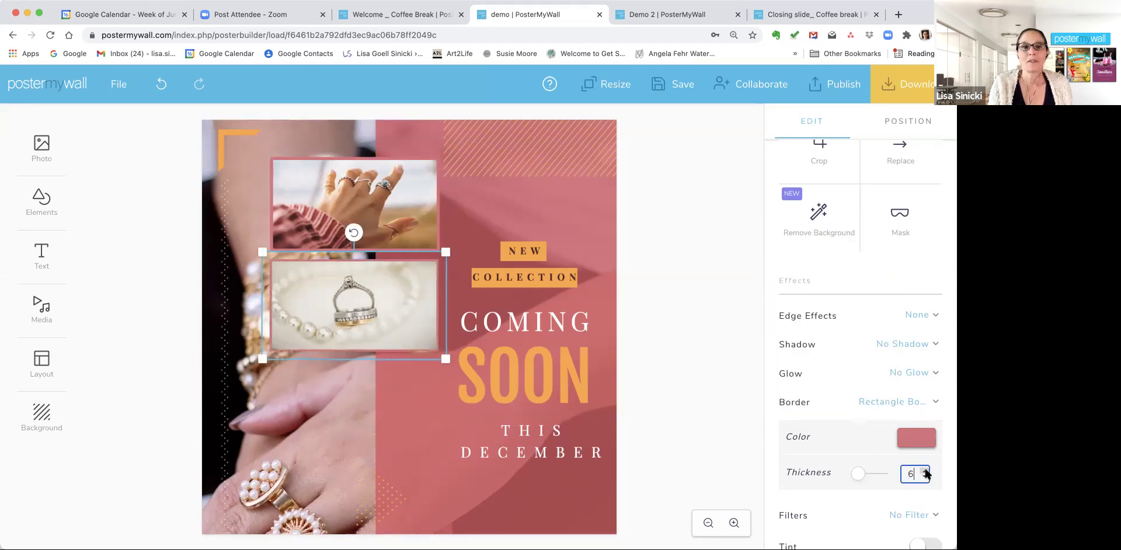
left_click(925, 471)
left_click(926, 470)
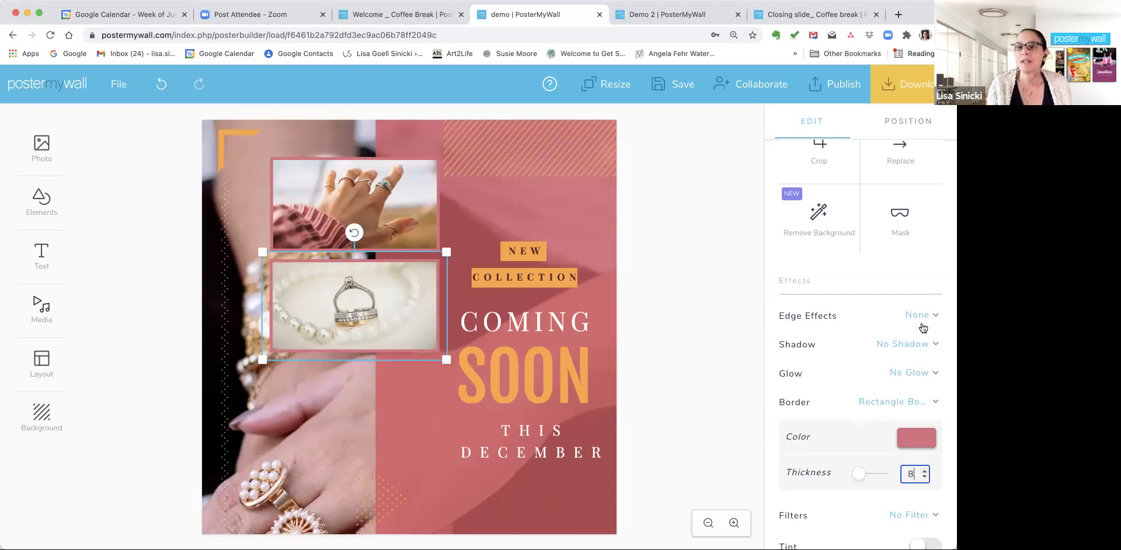
- Set Border to No Border on both the bottom and top photos
left_click(913, 402)
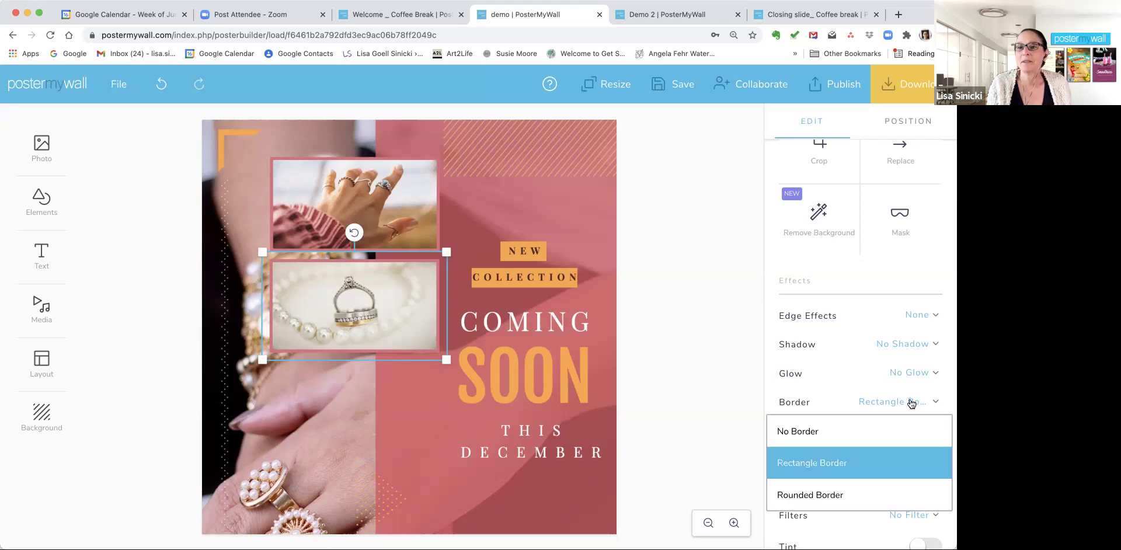
left_click(821, 432)
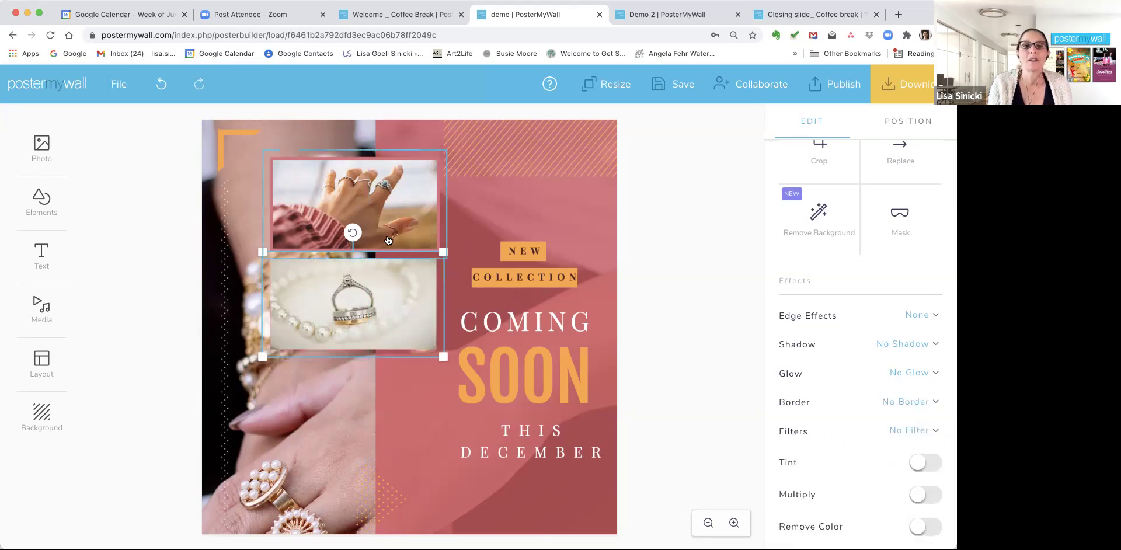
left_click(389, 239)
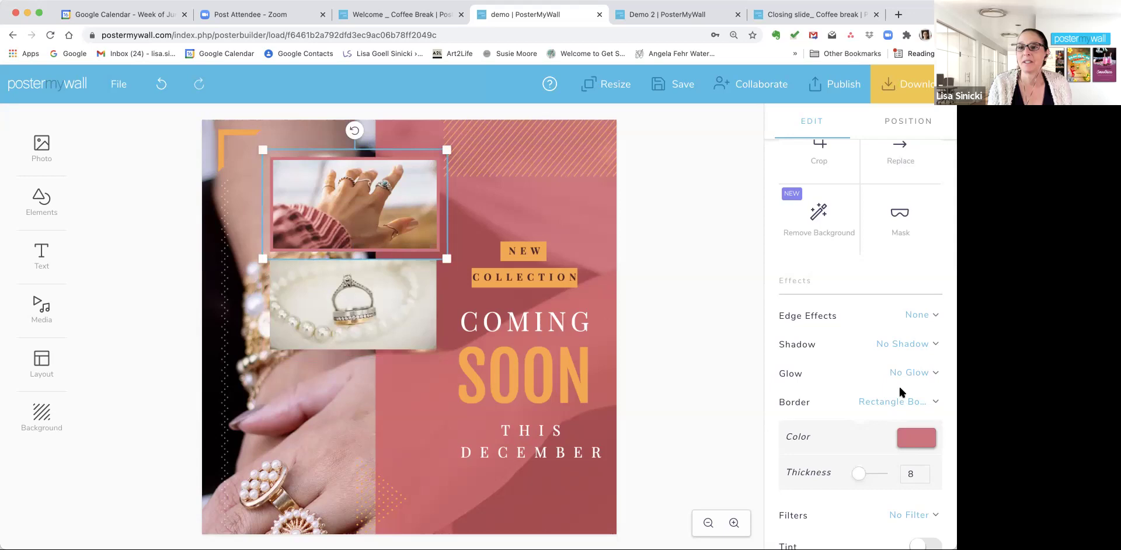
left_click(899, 402)
left_click(819, 429)
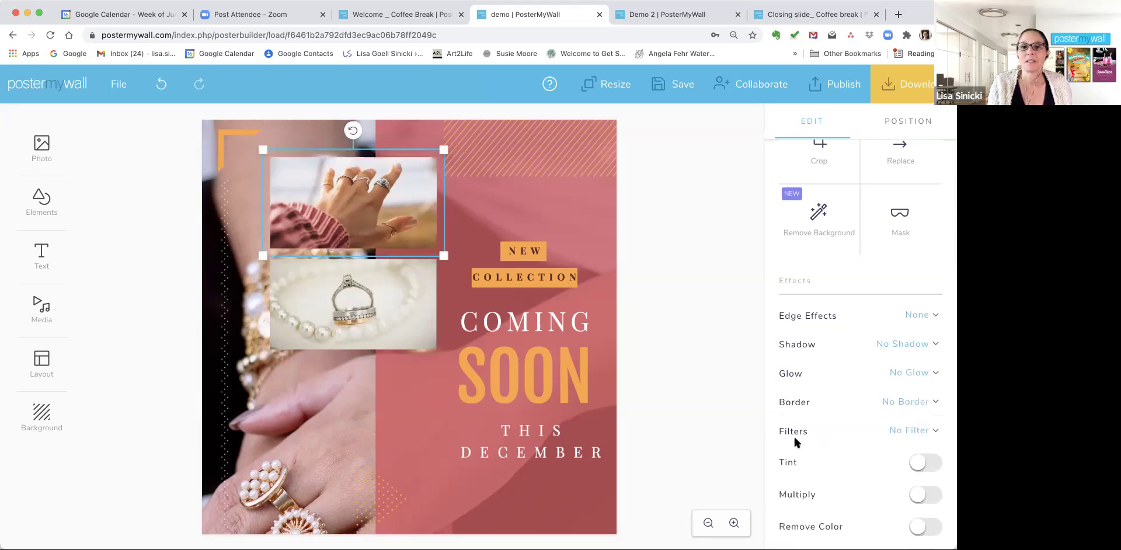
scroll(793, 438, "down", 1)
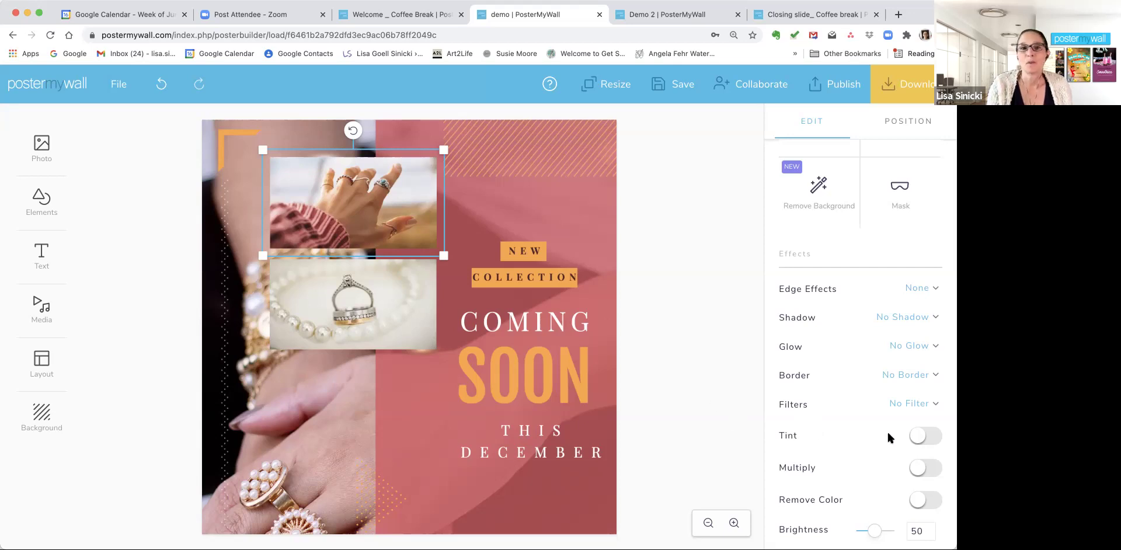
- Switch on a pink tint for the hand-with-rings photo and set its opacity to 10
left_click(918, 436)
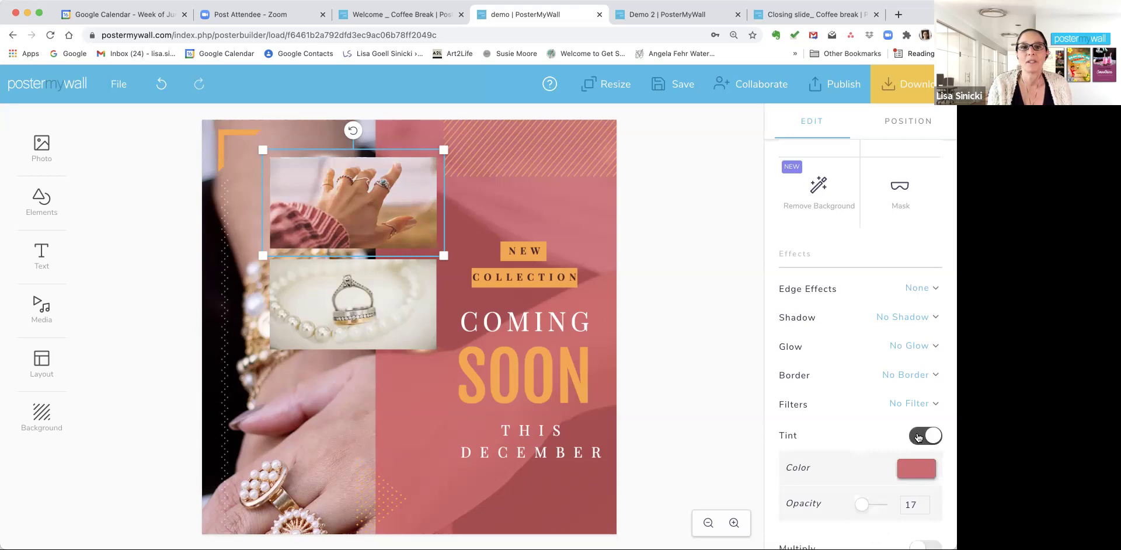
left_click(914, 469)
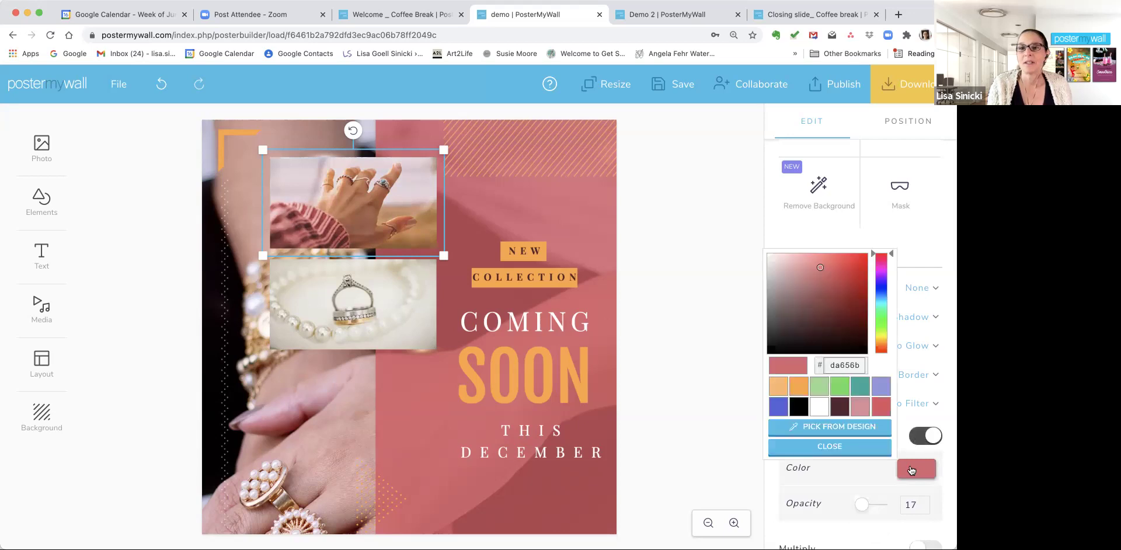
left_click(718, 389)
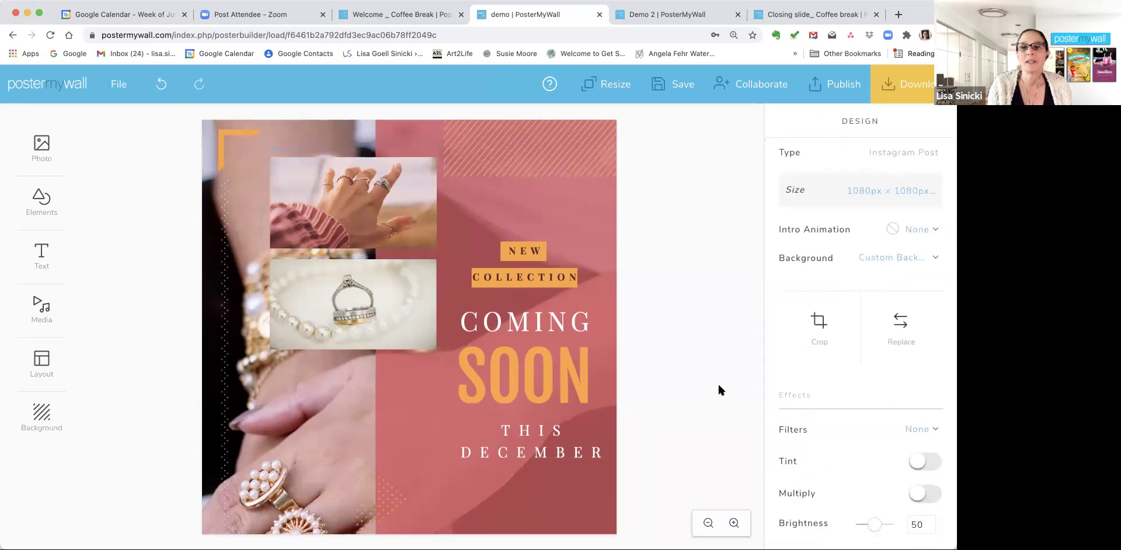
left_click(415, 201)
scroll(847, 470, "down", 5)
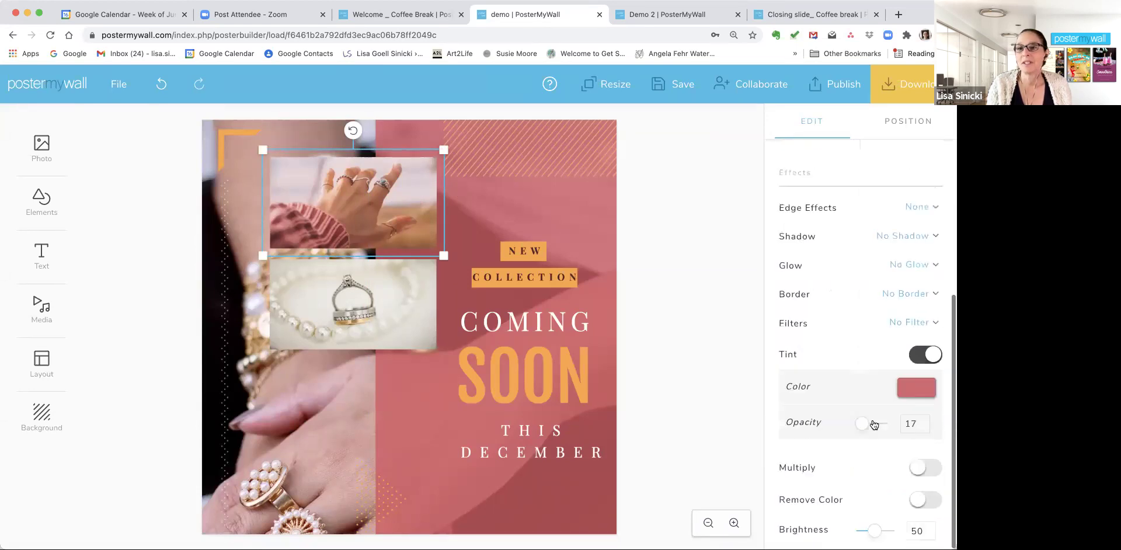
left_click_drag(860, 424, 896, 425)
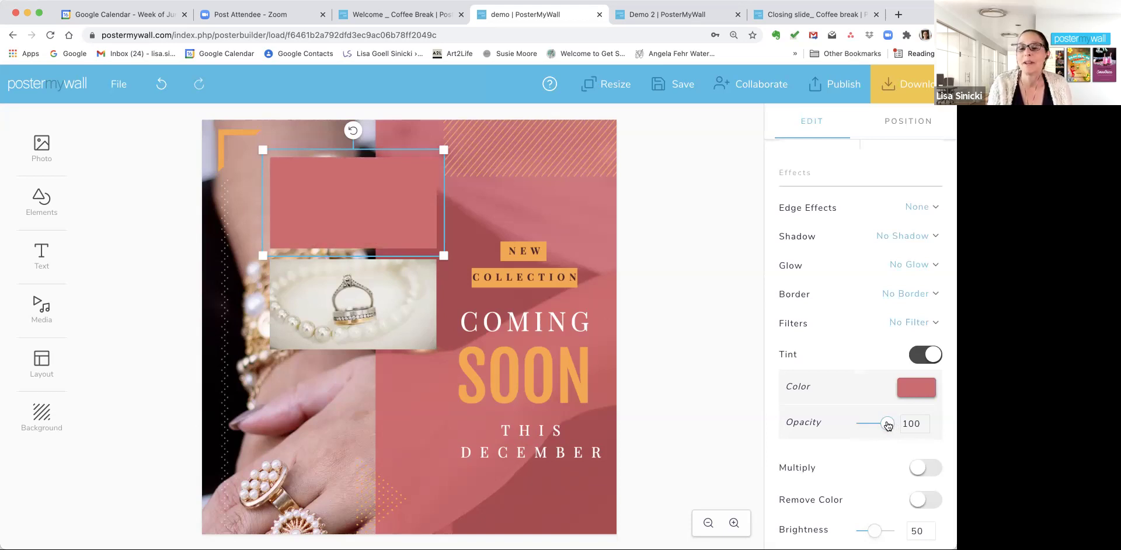
left_click_drag(883, 425, 860, 428)
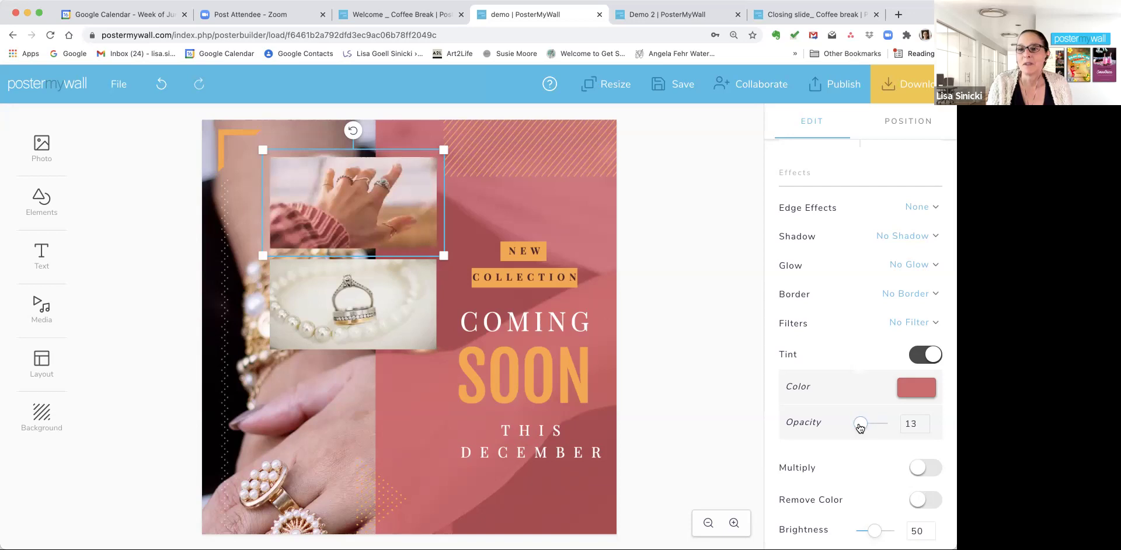
left_click(924, 427)
left_click(924, 427)
left_click(924, 427)
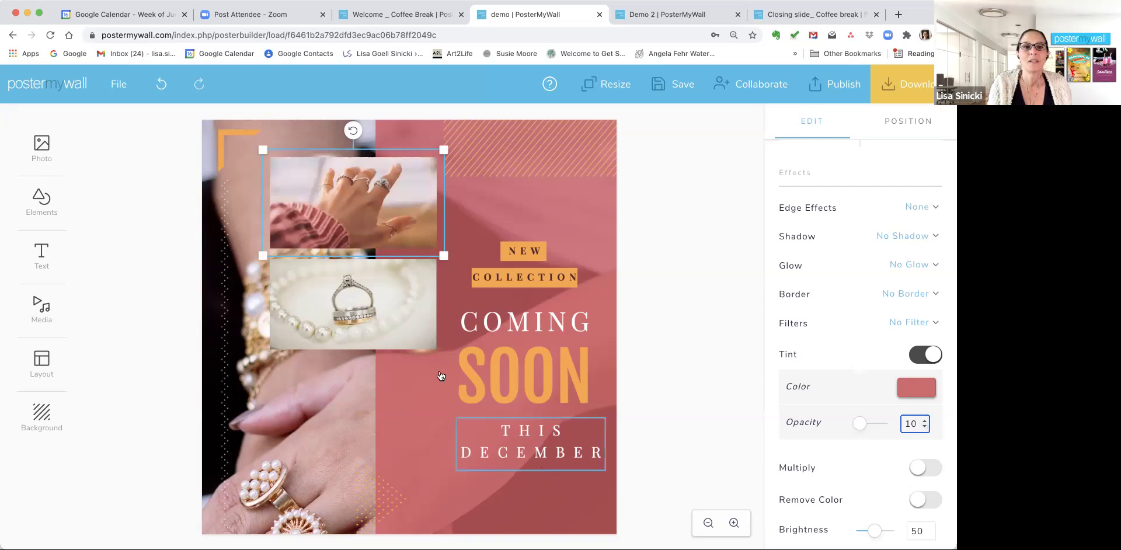
- Turn on the pink tint for the pearl-and-ring photo at opacity 10, then deselect it
left_click(403, 331)
left_click(920, 436)
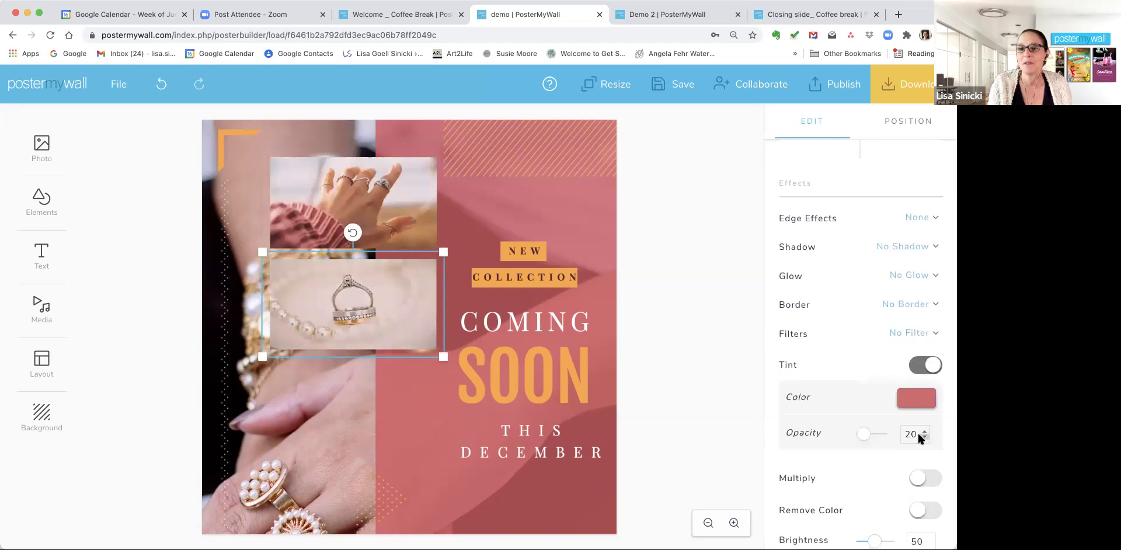
left_click(922, 437)
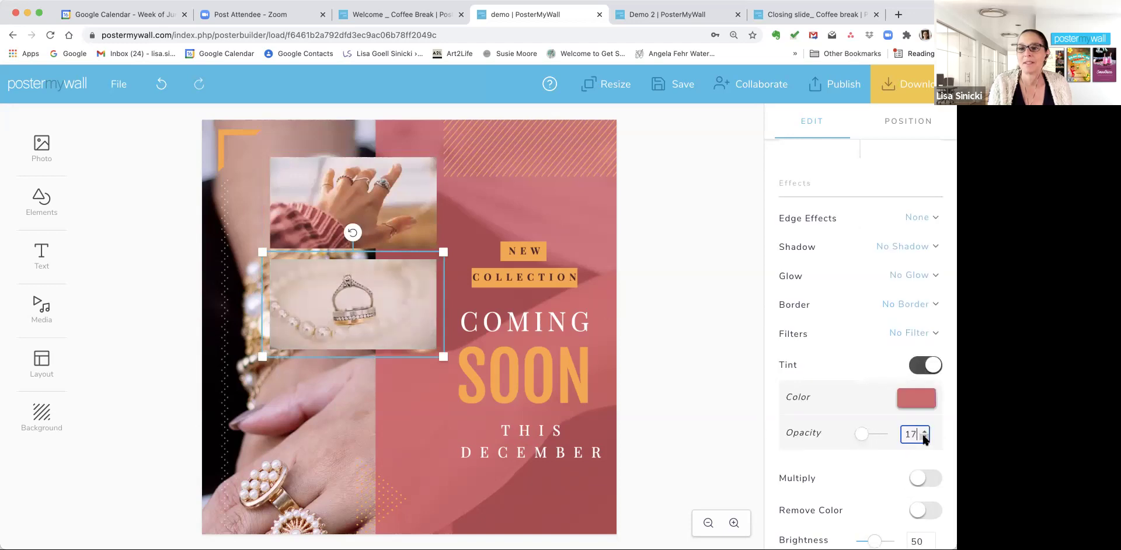
left_click(923, 438)
left_click(923, 437)
left_click(923, 438)
left_click(923, 437)
left_click(923, 437)
left_click(923, 438)
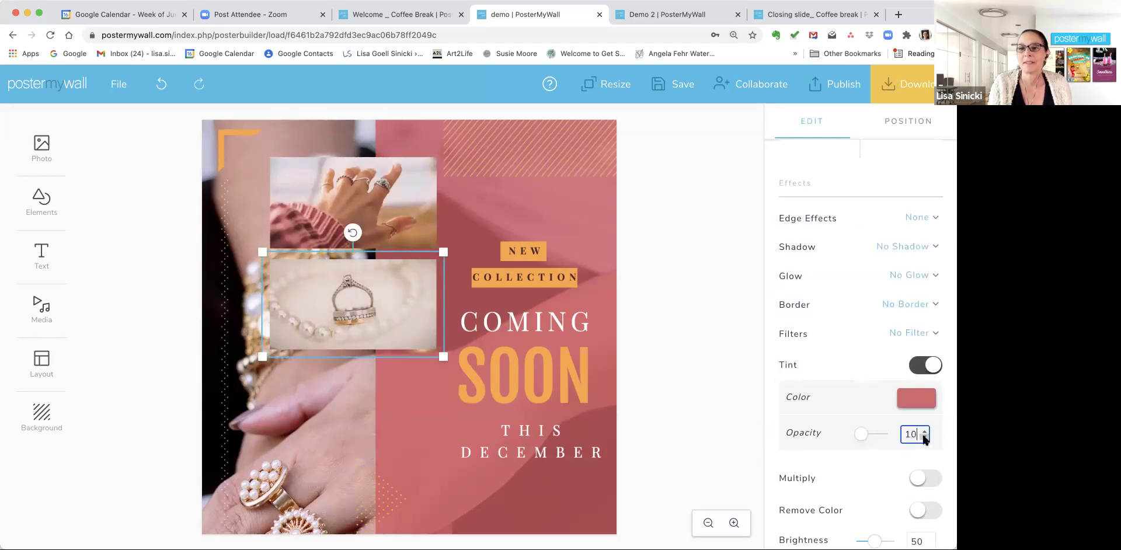
left_click(717, 418)
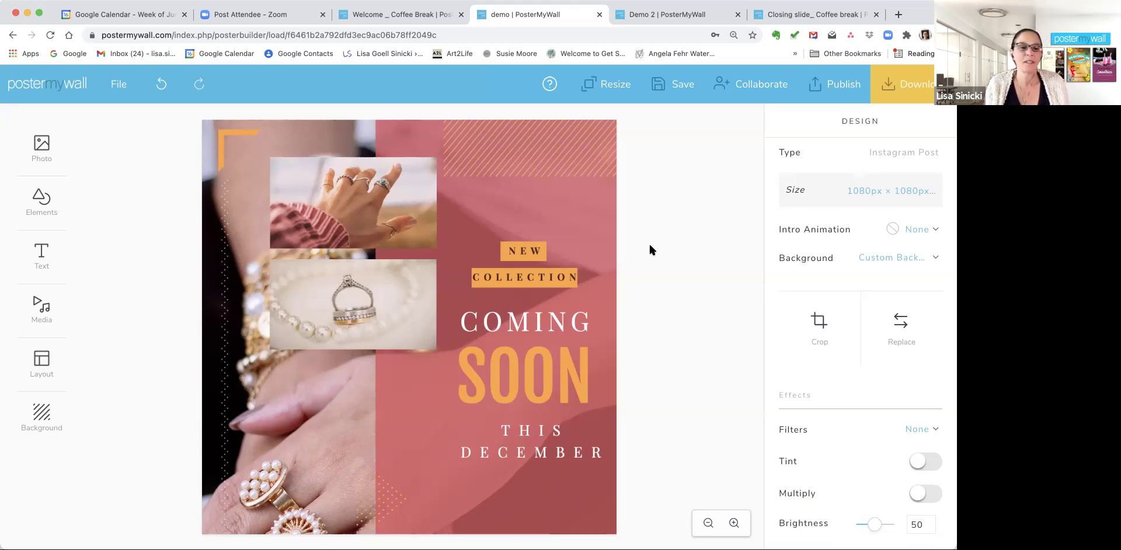
- Replace the top inset with a diamond ring close-up from a stock video search for 'ring'
scroll(815, 353, "down", 6)
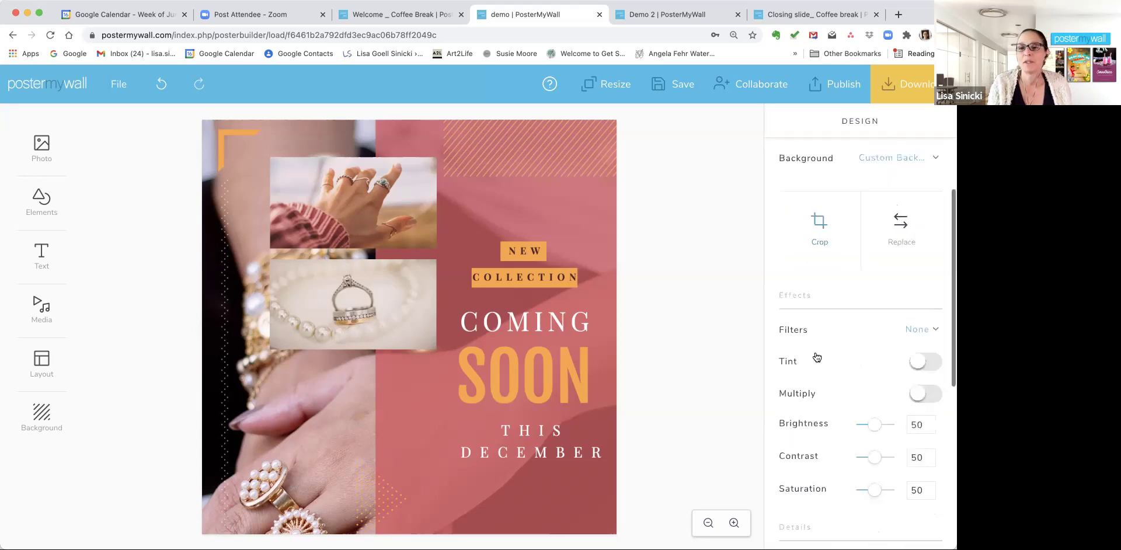
scroll(816, 352, "up", 2)
left_click(353, 201)
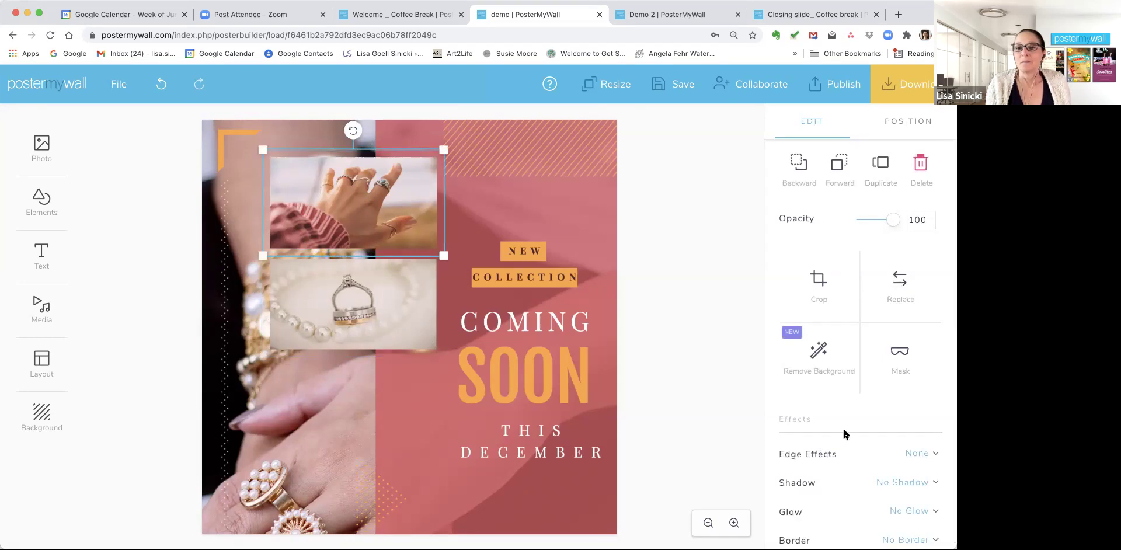
scroll(844, 429, "down", 6)
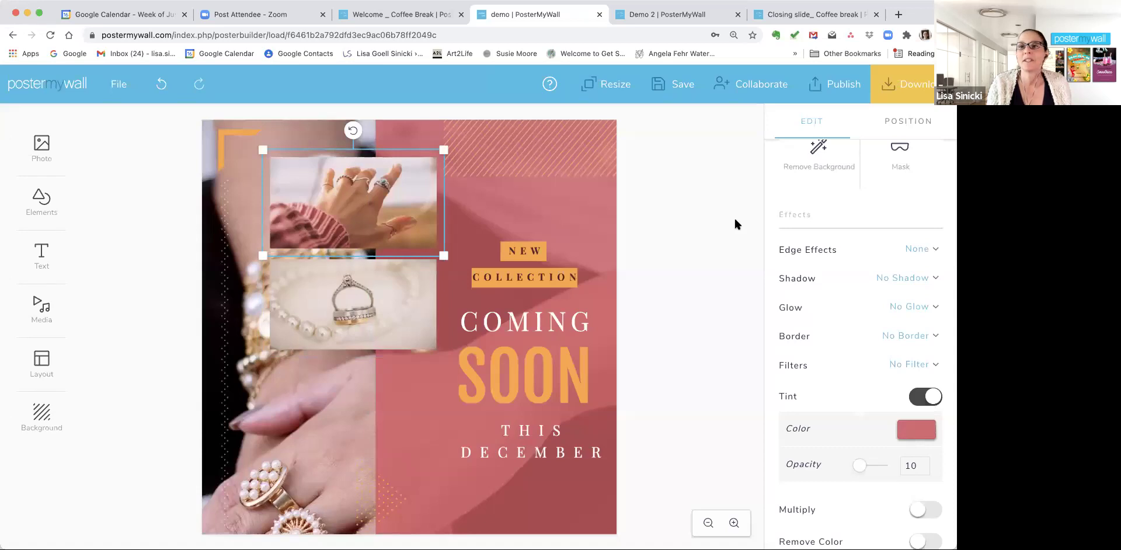
scroll(906, 196, "up", 4)
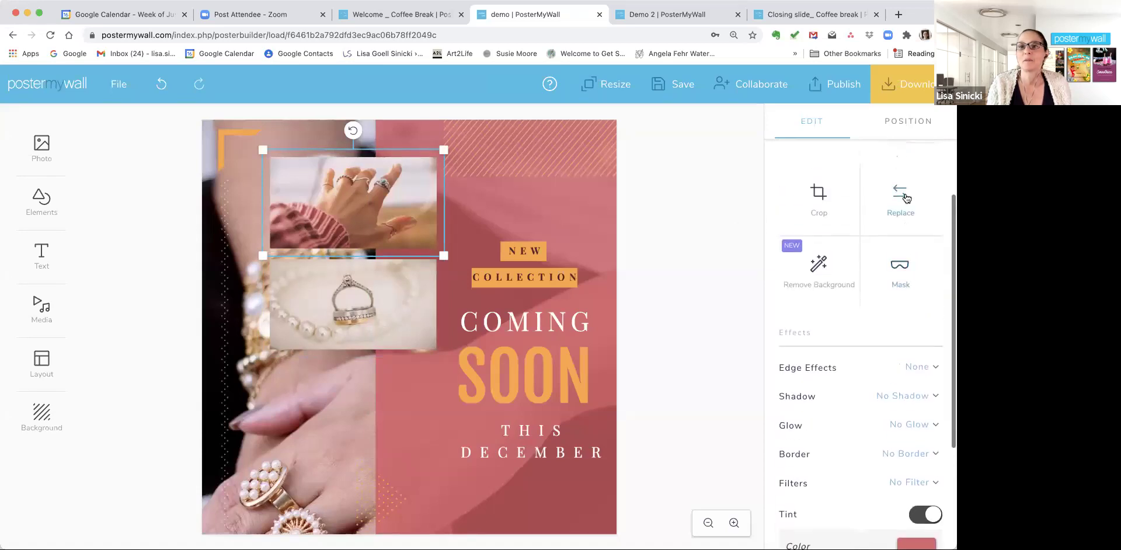
left_click(904, 196)
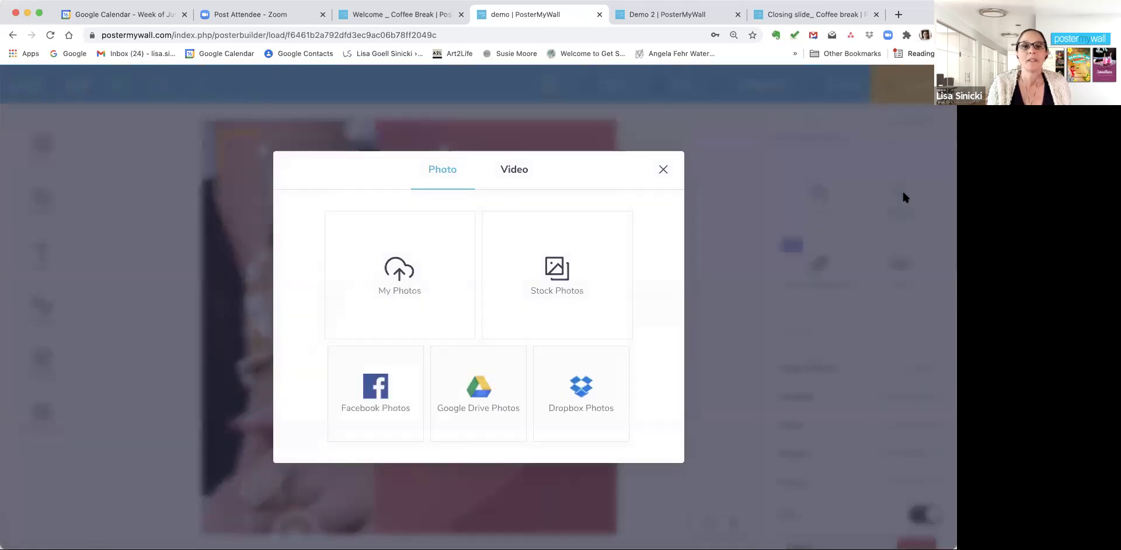
left_click(512, 172)
left_click(557, 321)
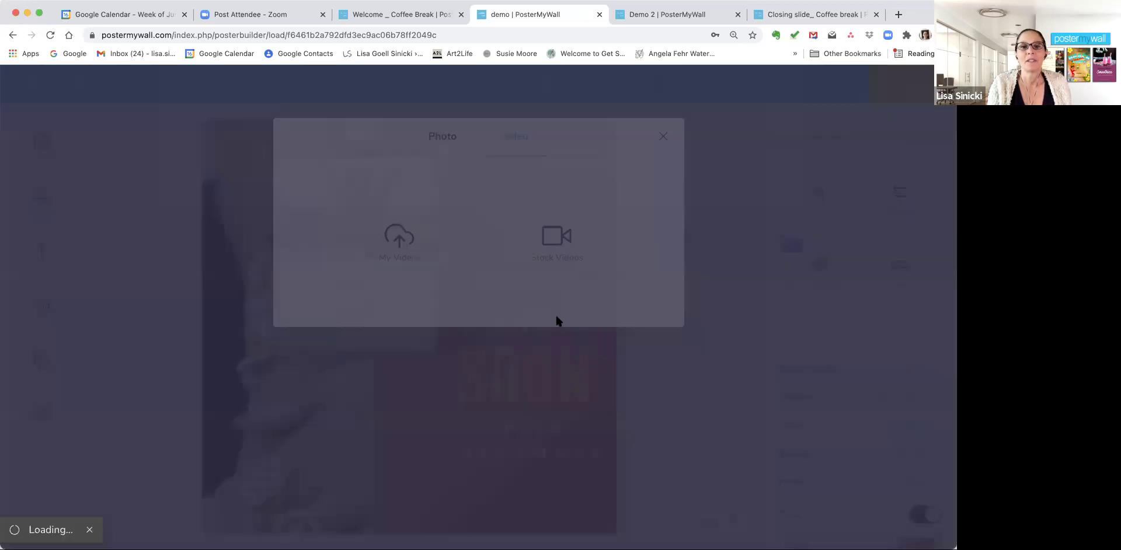
type("ring")
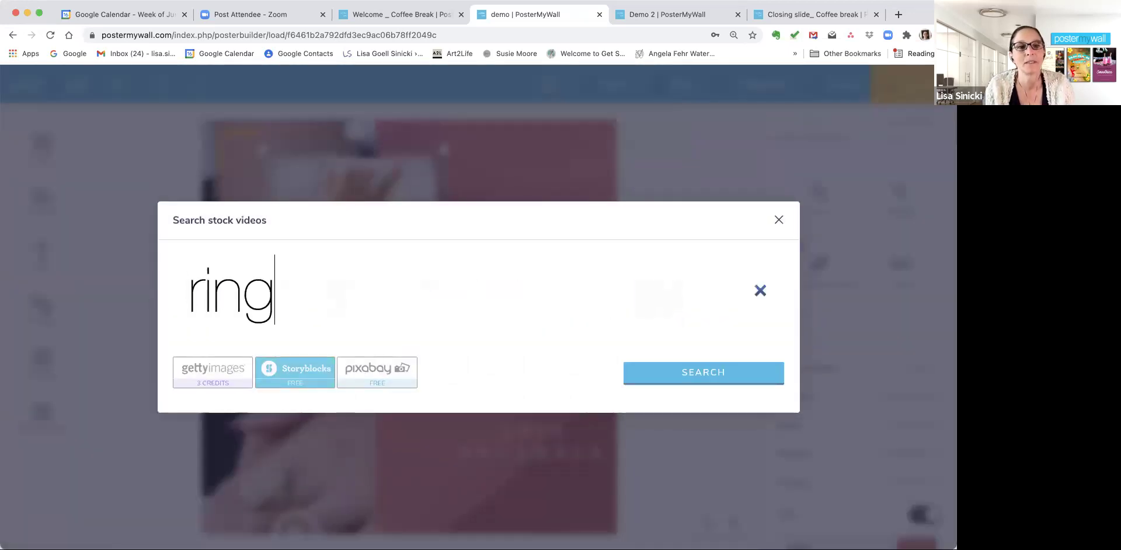
left_click(658, 381)
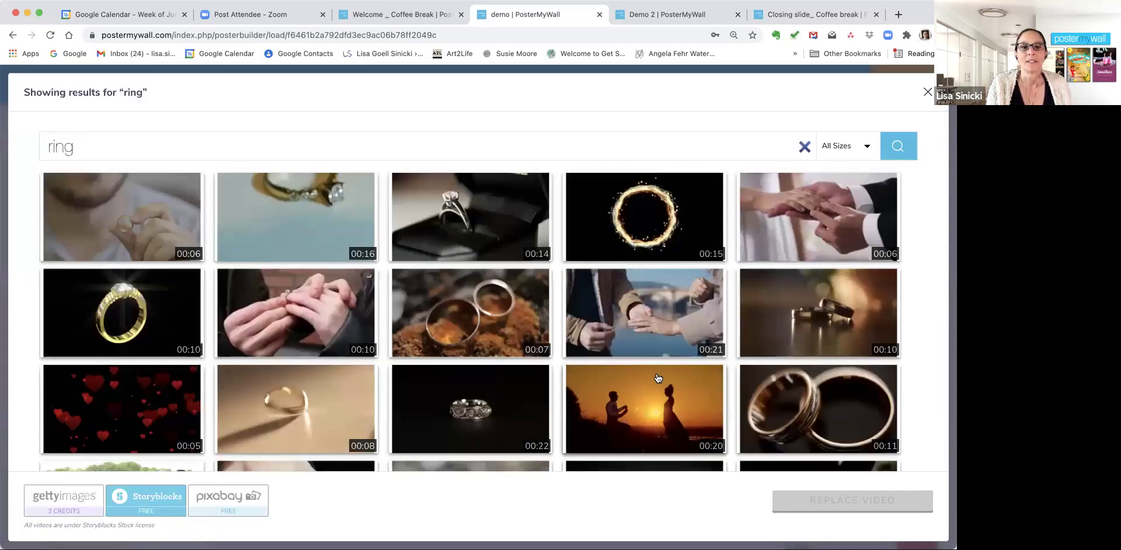
left_click(287, 208)
left_click(869, 509)
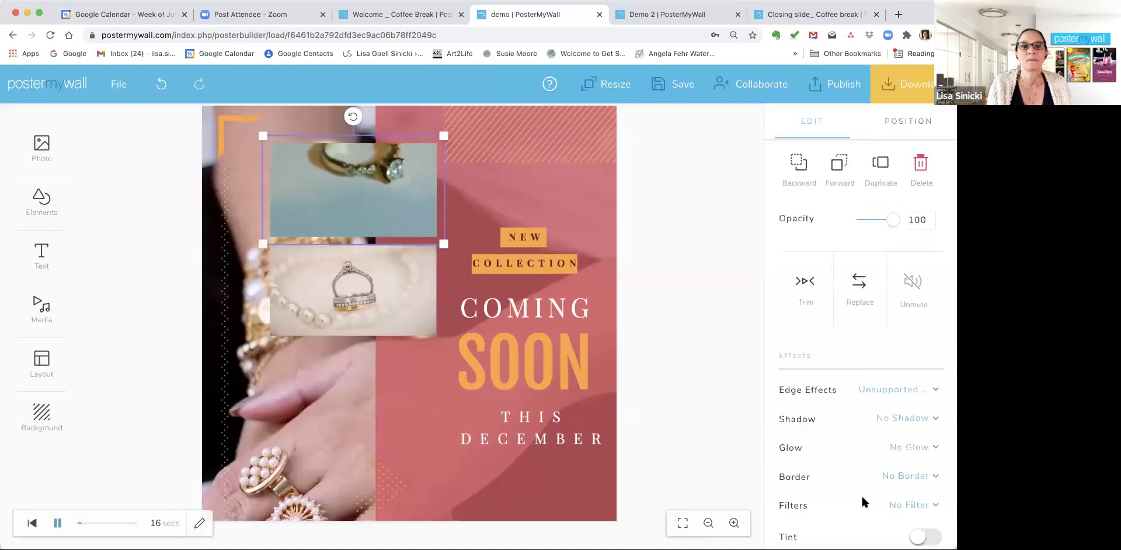
- Replace the bottom inset with the wedding-hands ring stock video
left_click(417, 288)
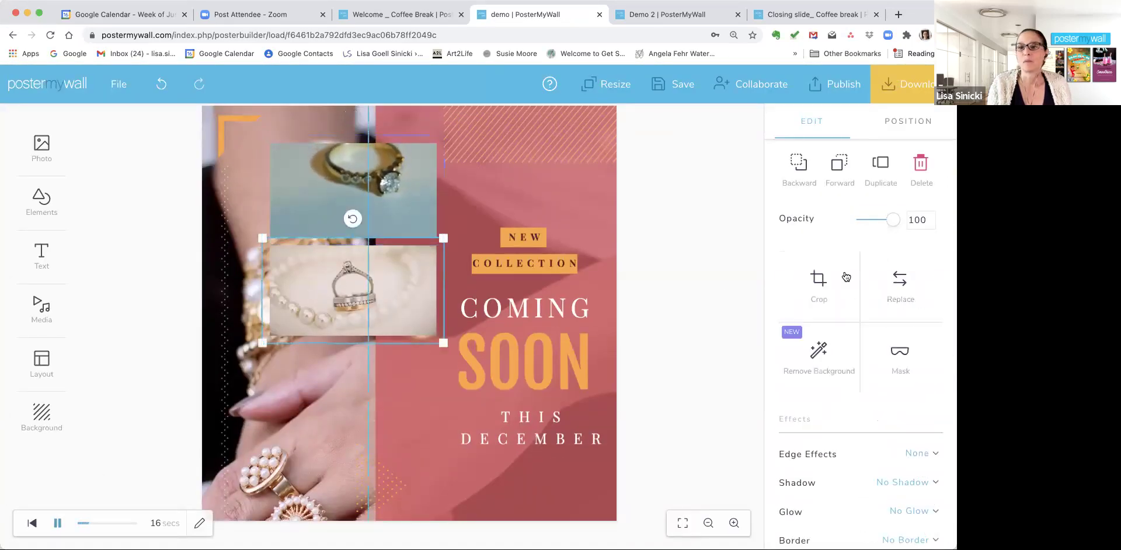
left_click(901, 277)
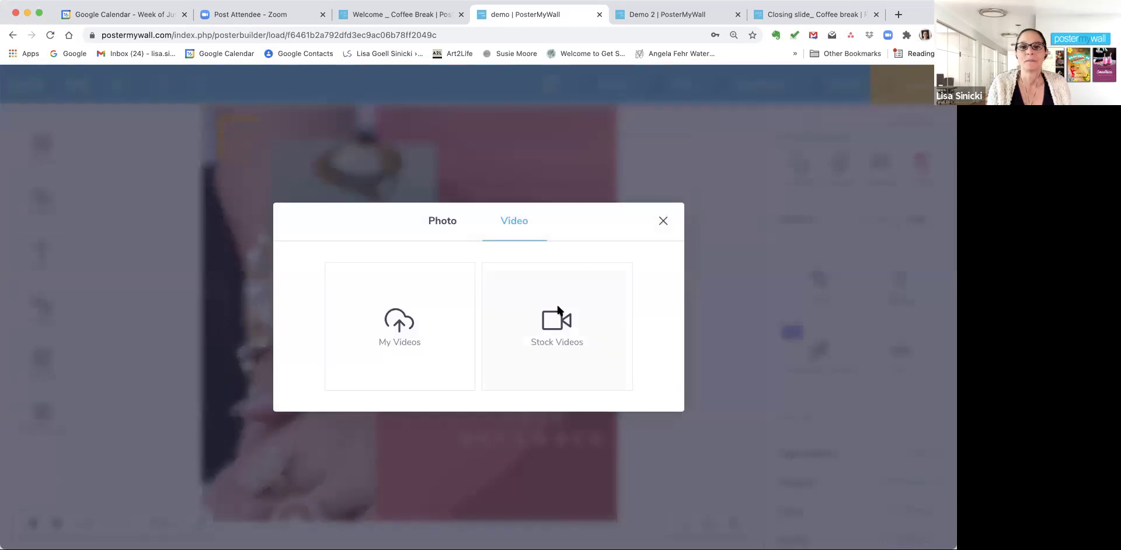
left_click(558, 309)
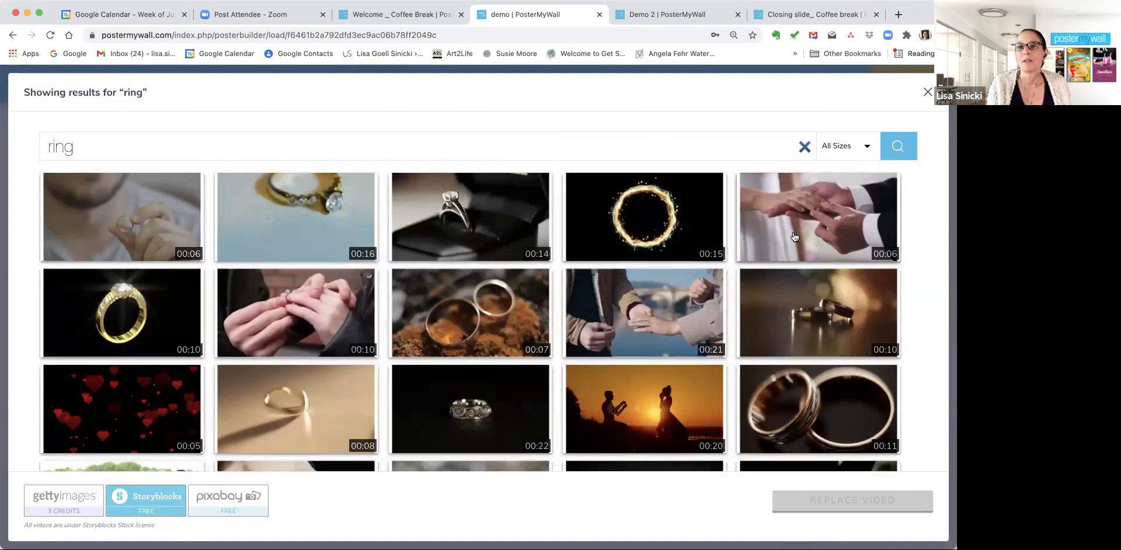
left_click(795, 236)
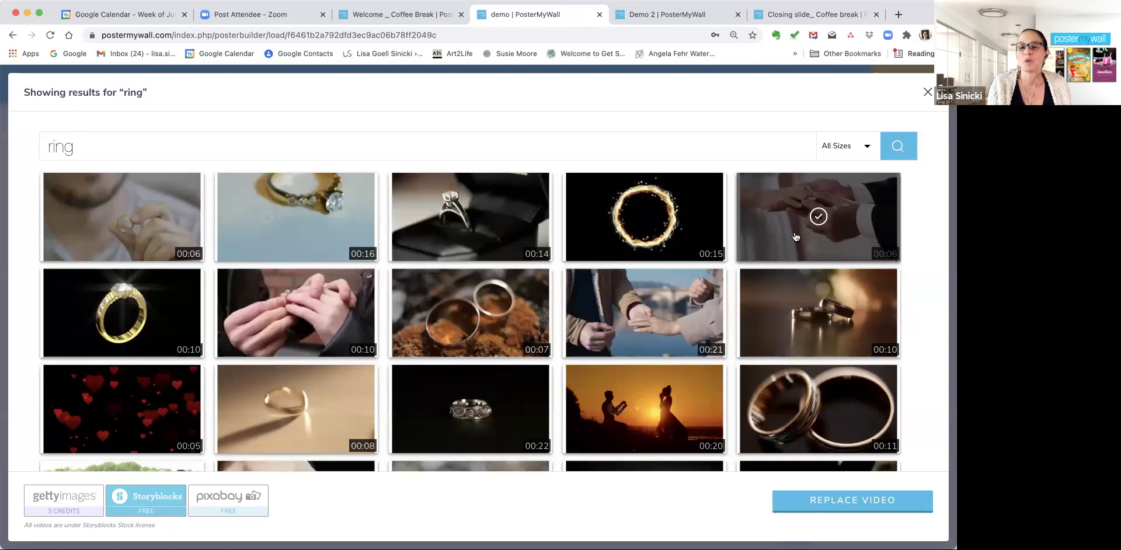
left_click(839, 504)
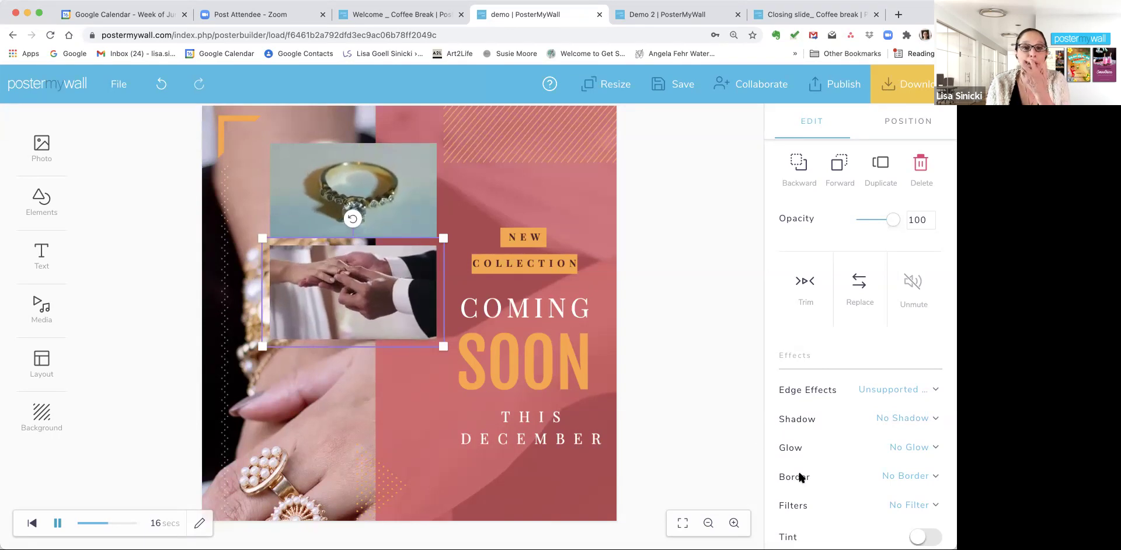
- Apply the Sepia filter to both the top ring video and the lower hands video
left_click(346, 179)
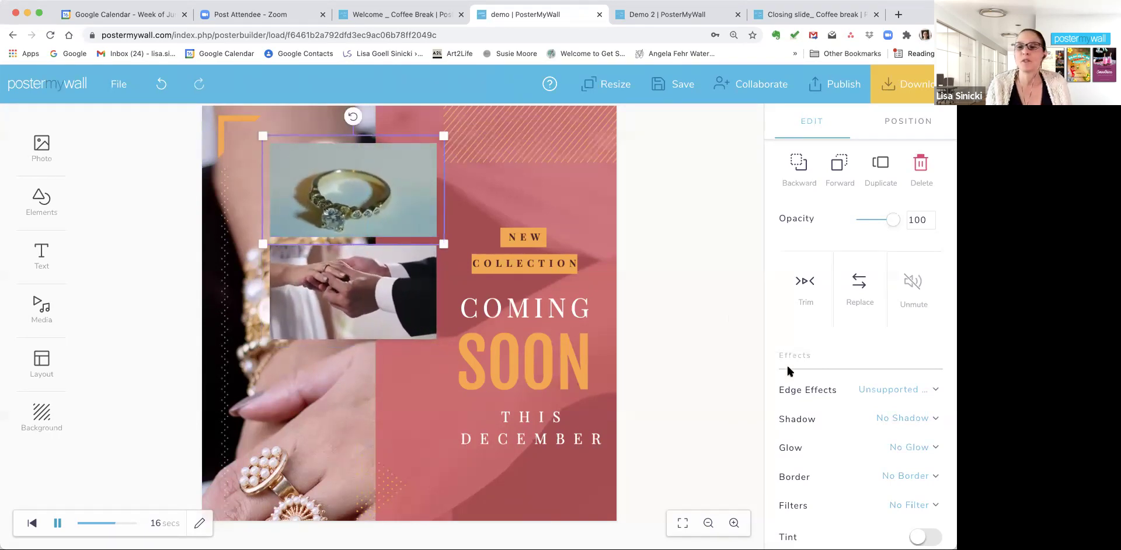
scroll(867, 458, "down", 2)
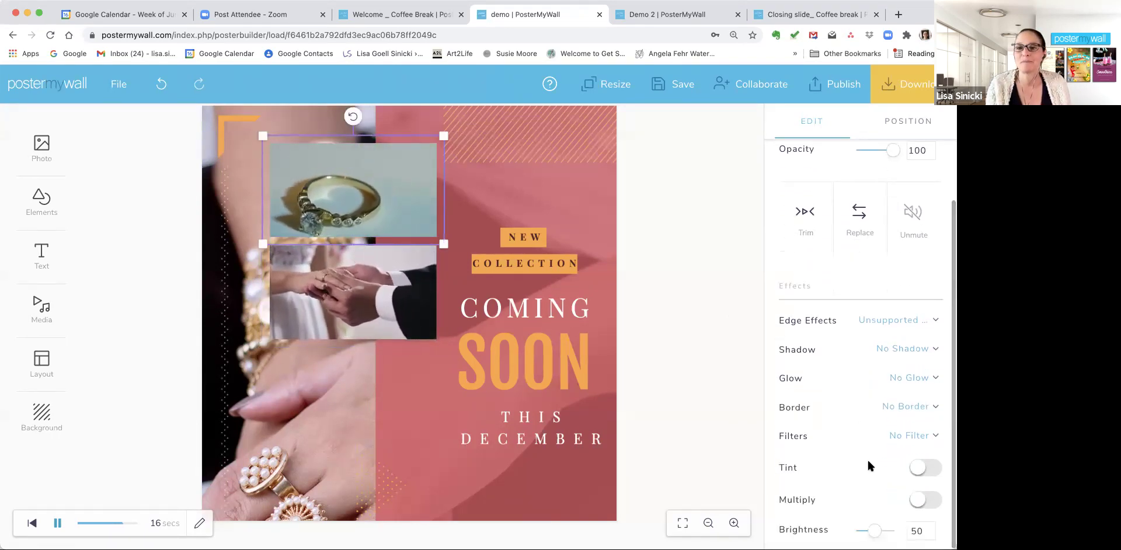
left_click(908, 435)
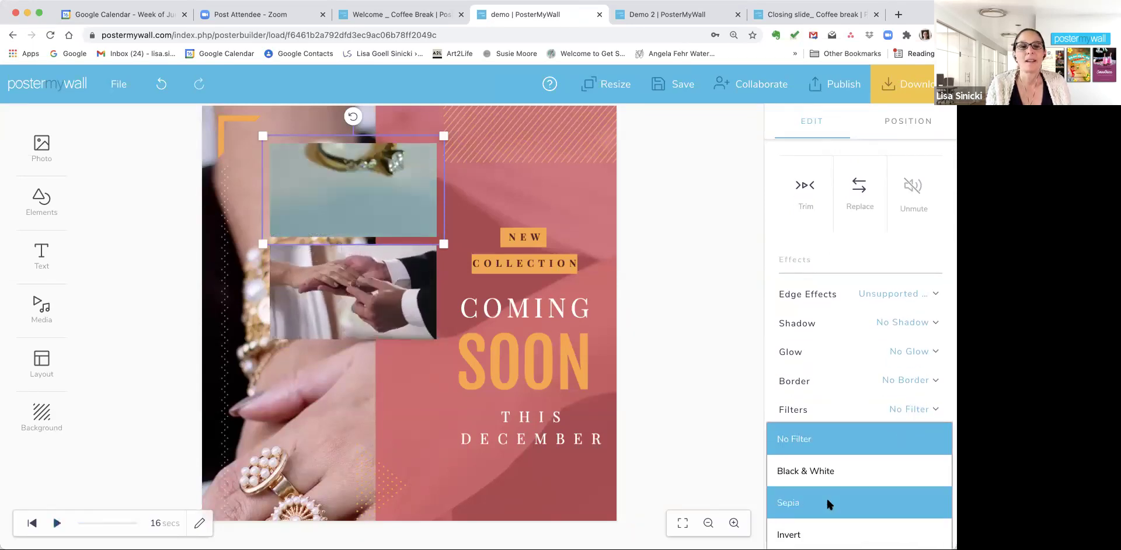
left_click(825, 499)
left_click(346, 300)
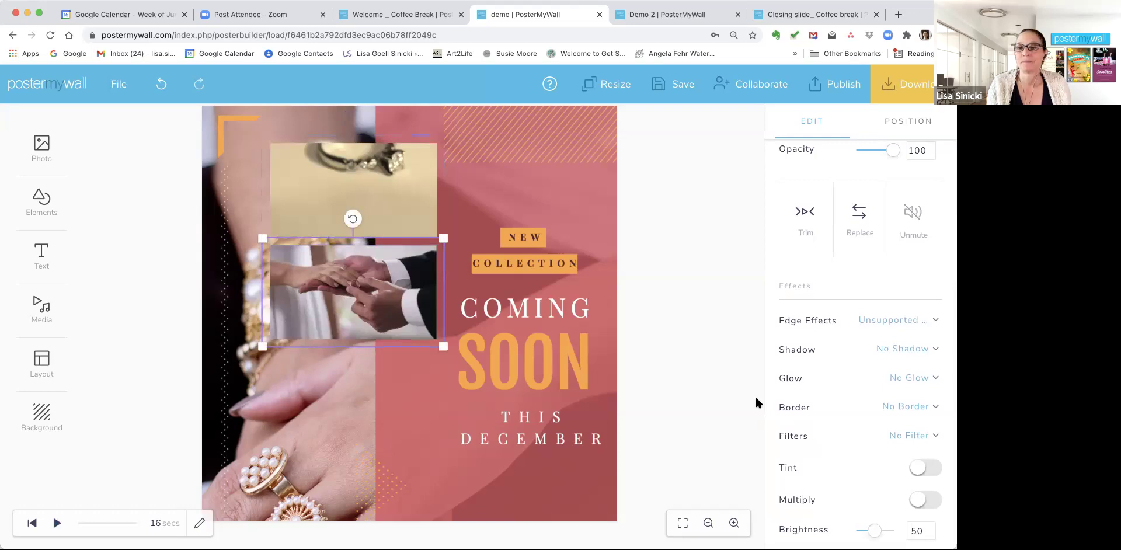
left_click(906, 437)
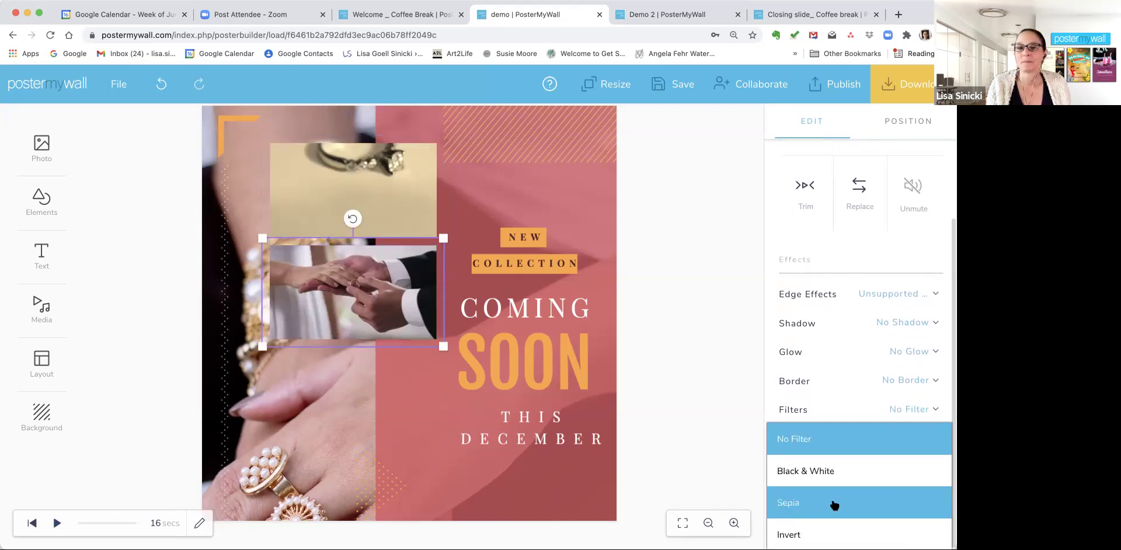
left_click(833, 501)
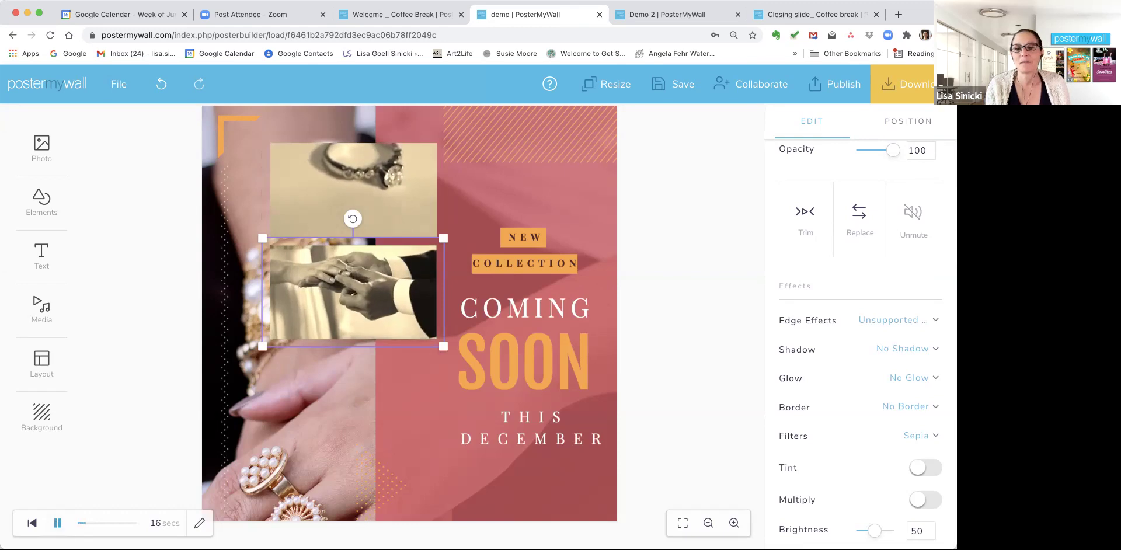
- Replace Sepia with the Black & White filter on the ring and hands videos
left_click(681, 523)
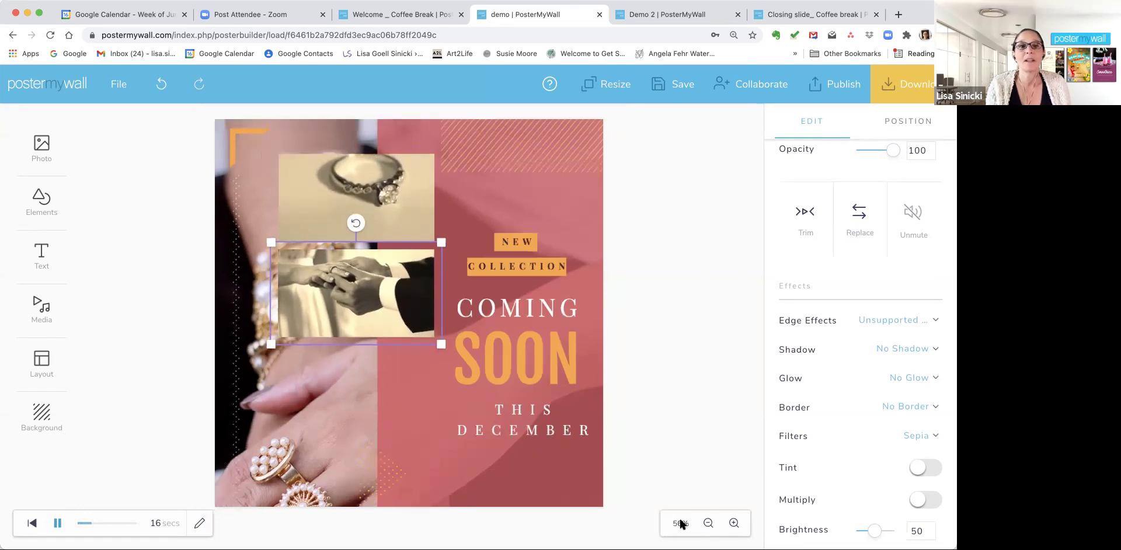
left_click(390, 210)
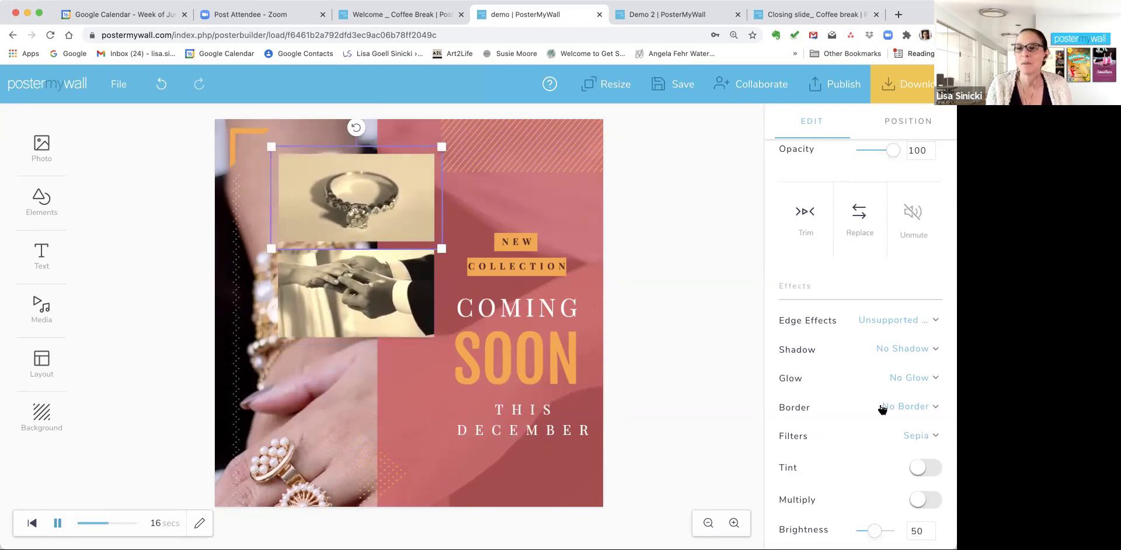
left_click(924, 436)
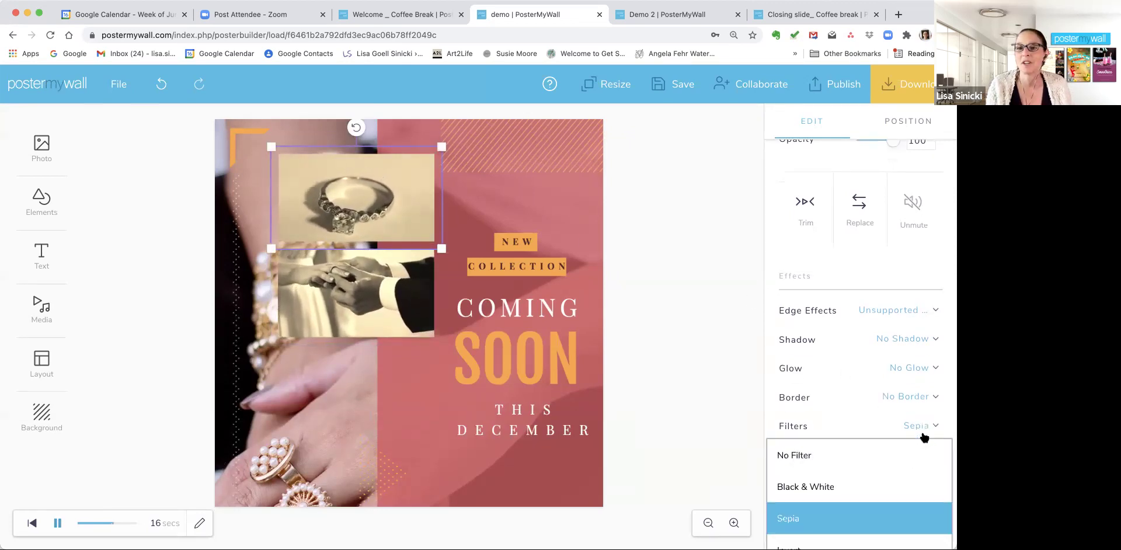
left_click(816, 479)
left_click(379, 300)
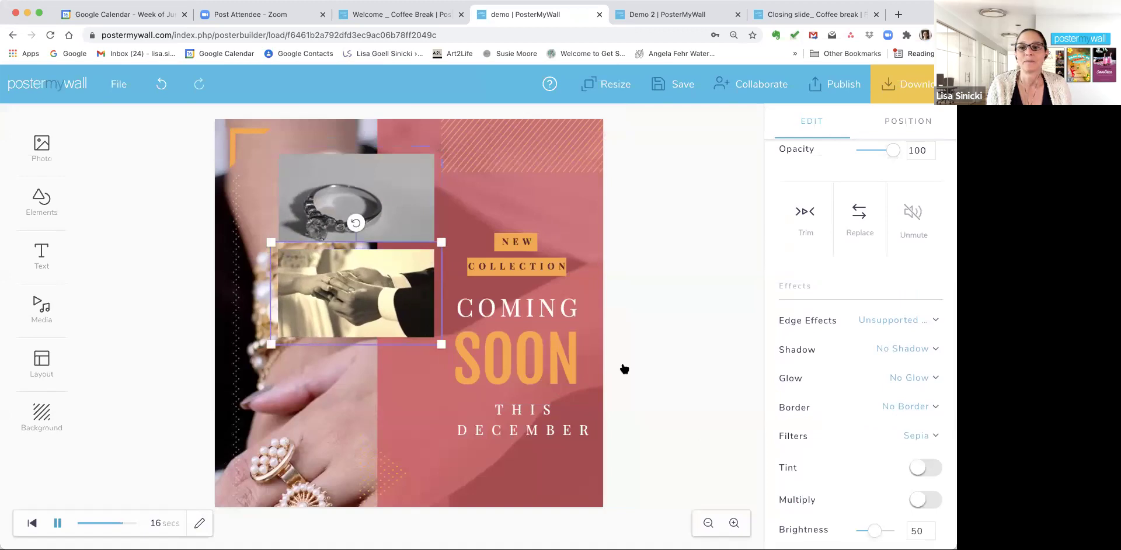
left_click(918, 436)
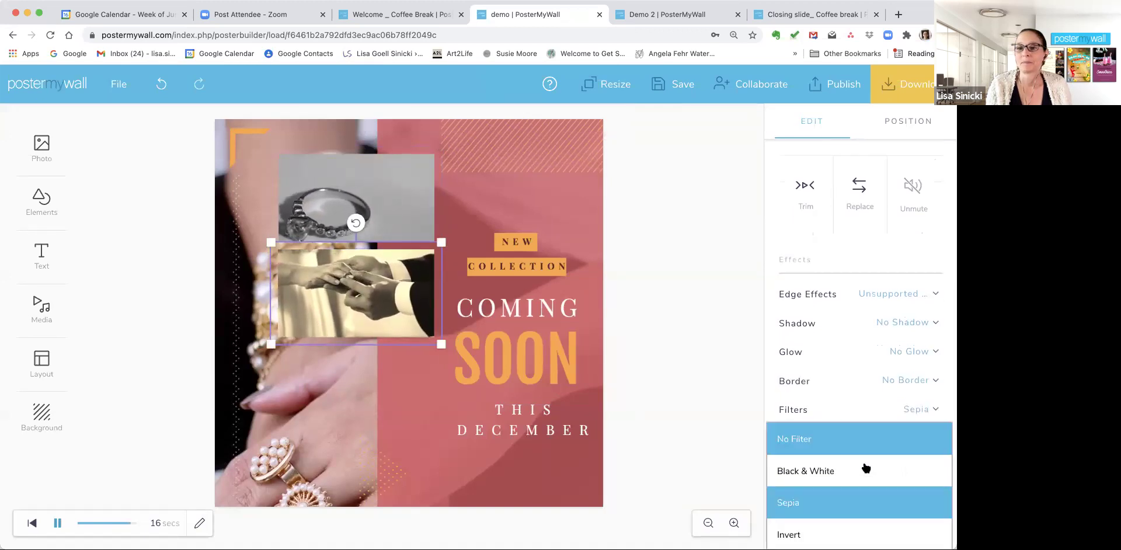
left_click(814, 467)
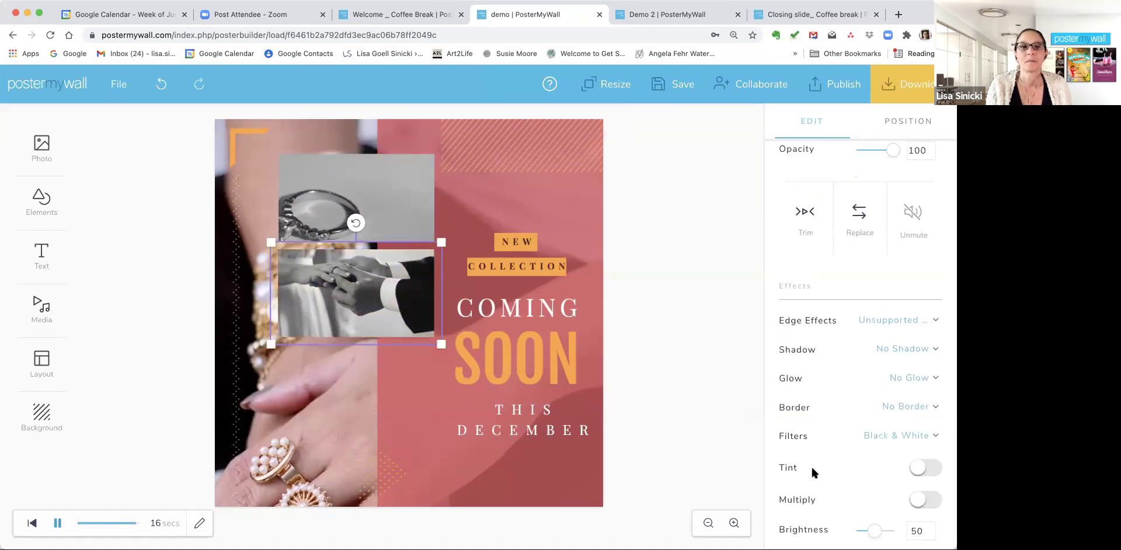
left_click(678, 384)
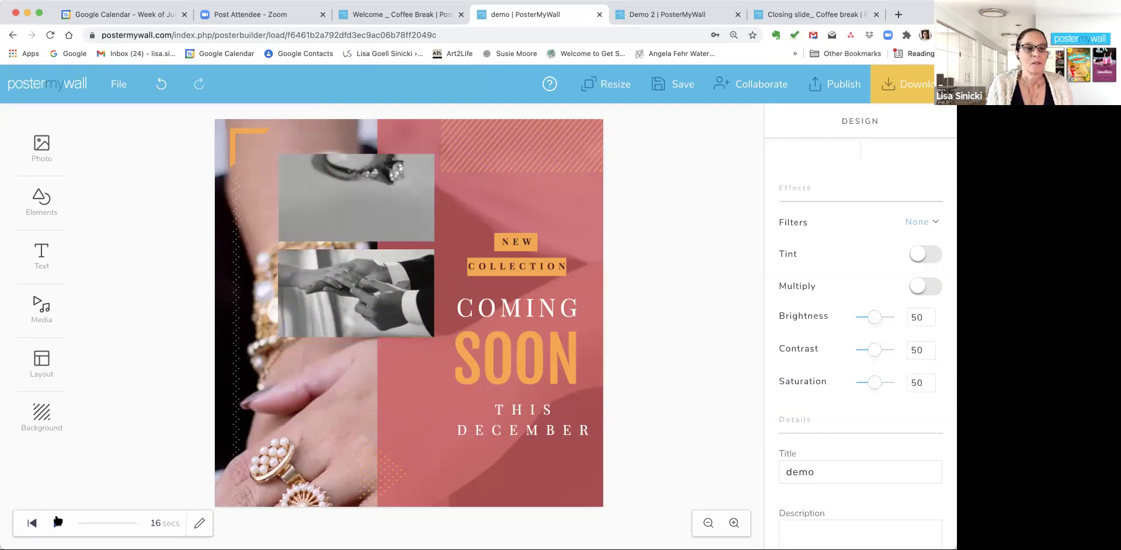